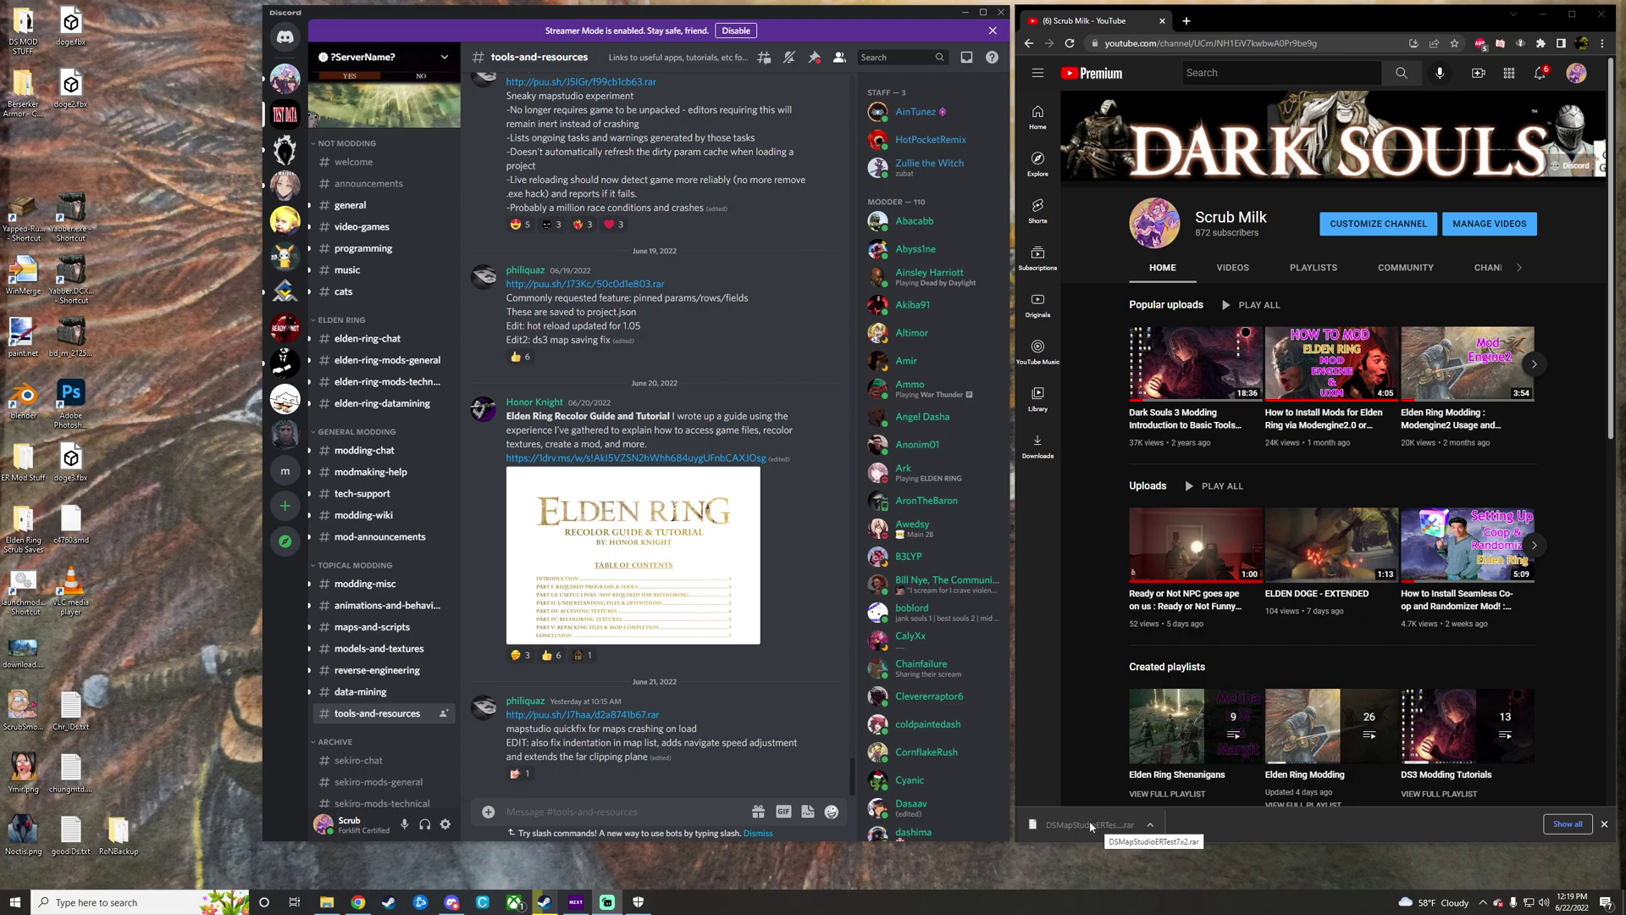
Move the downloaded DSMapStudioERTest7x2.rar from Chrome's download bar into the ER Mod Stuff folder
left_click(965, 17)
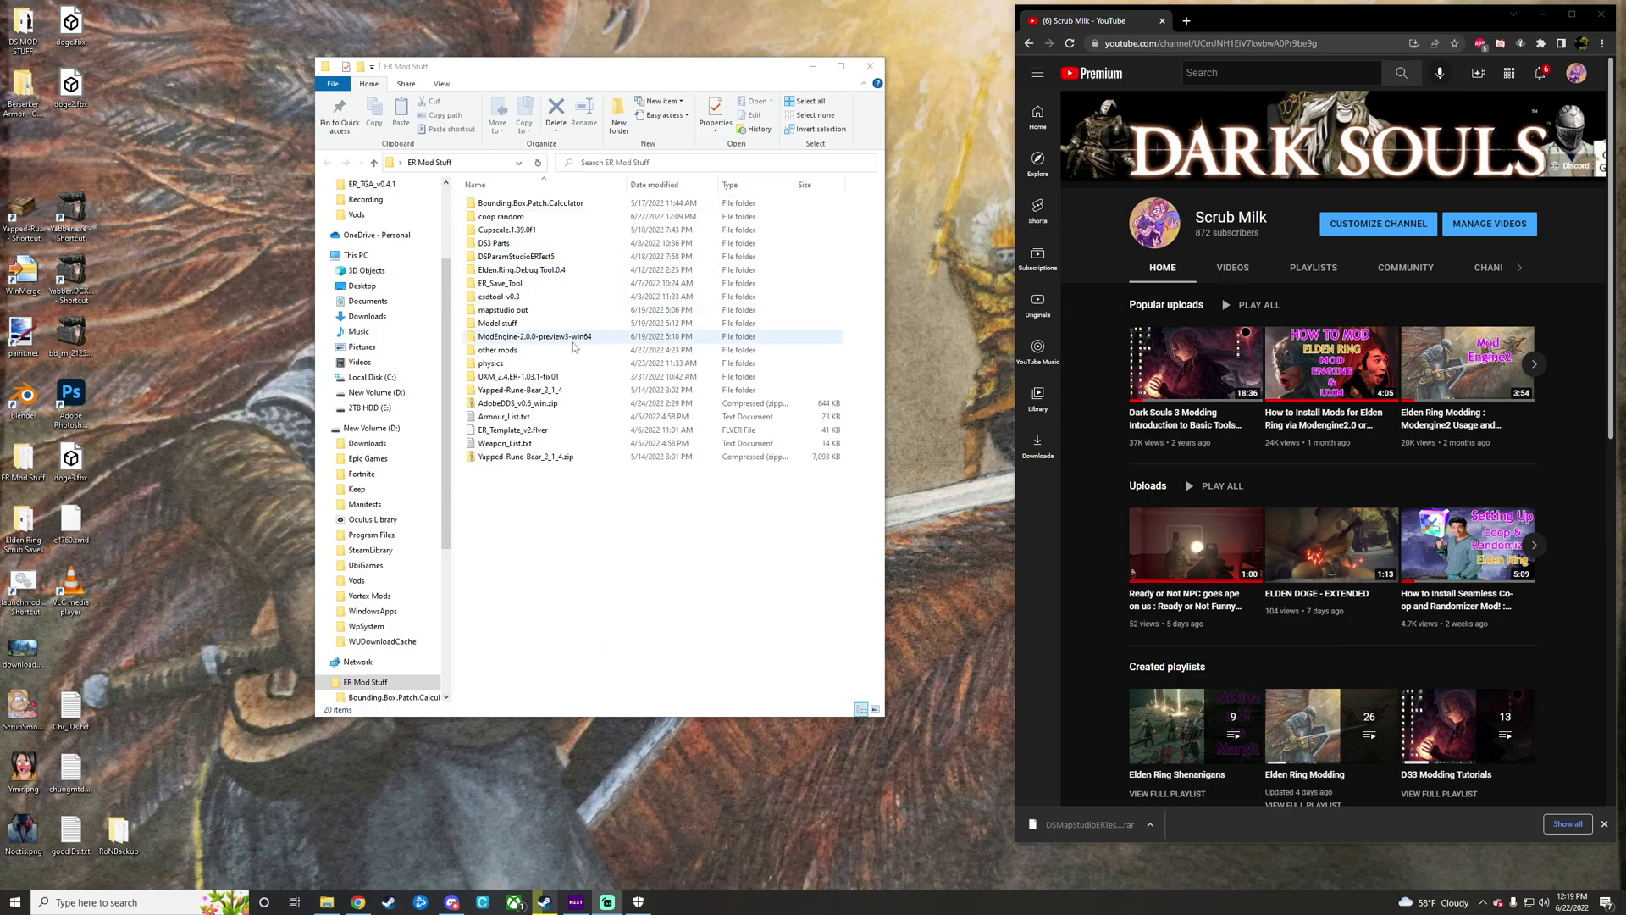
left_click_drag(1093, 826, 644, 525)
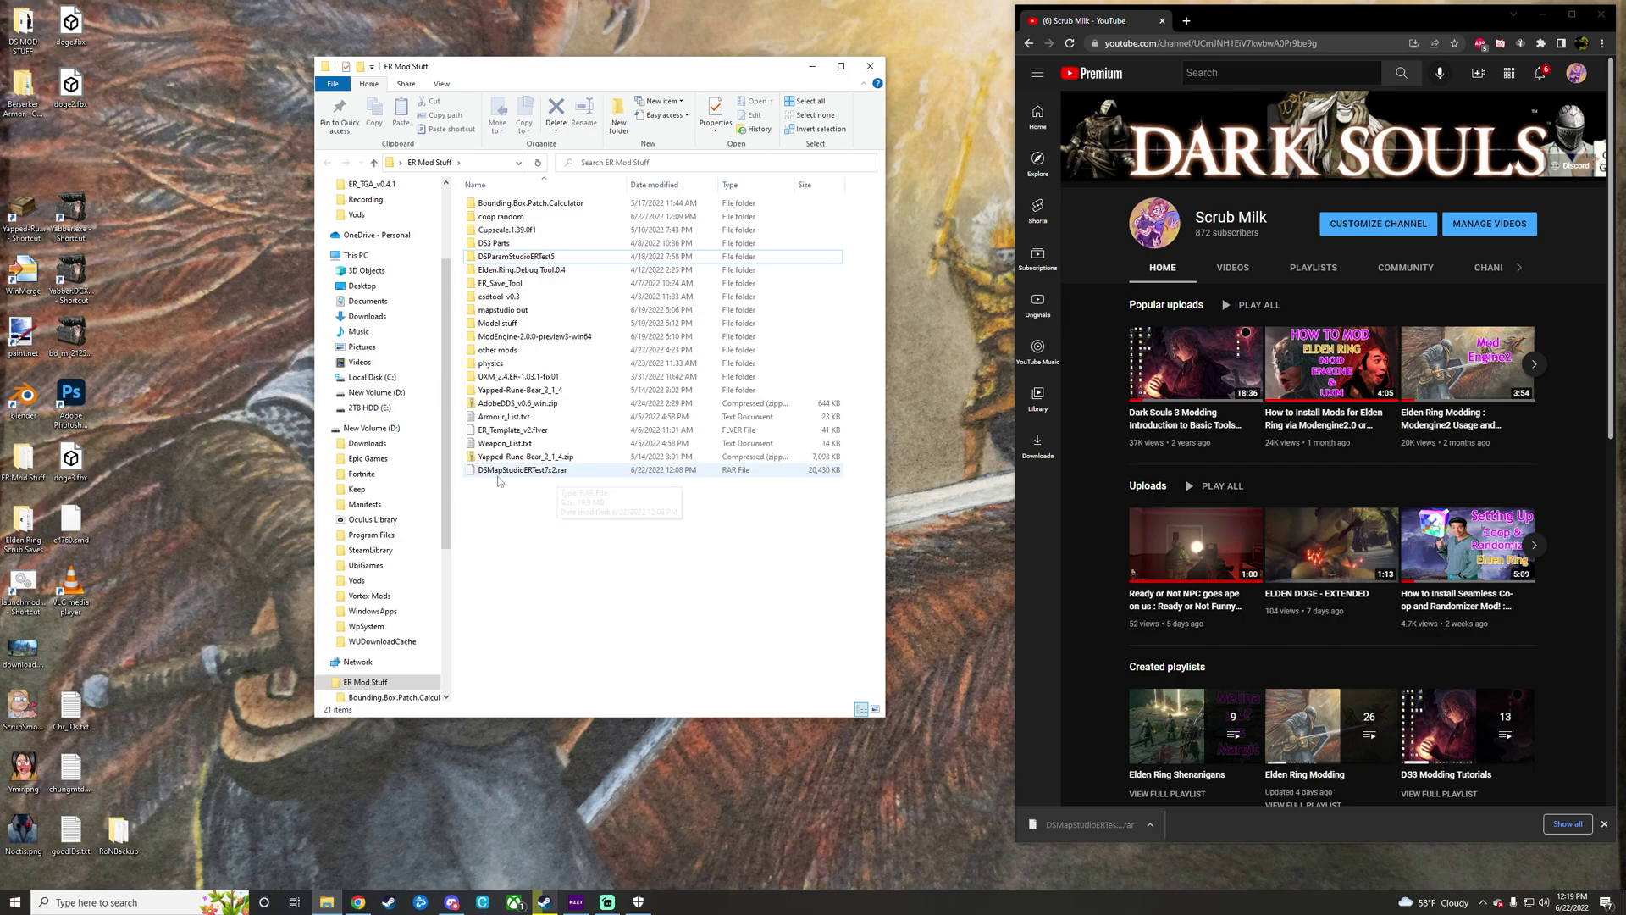
Extract the archive with 7-Zip to DSMapStudioERTest7x2\ and open the resulting folder
right_click_drag(500, 477, 514, 472)
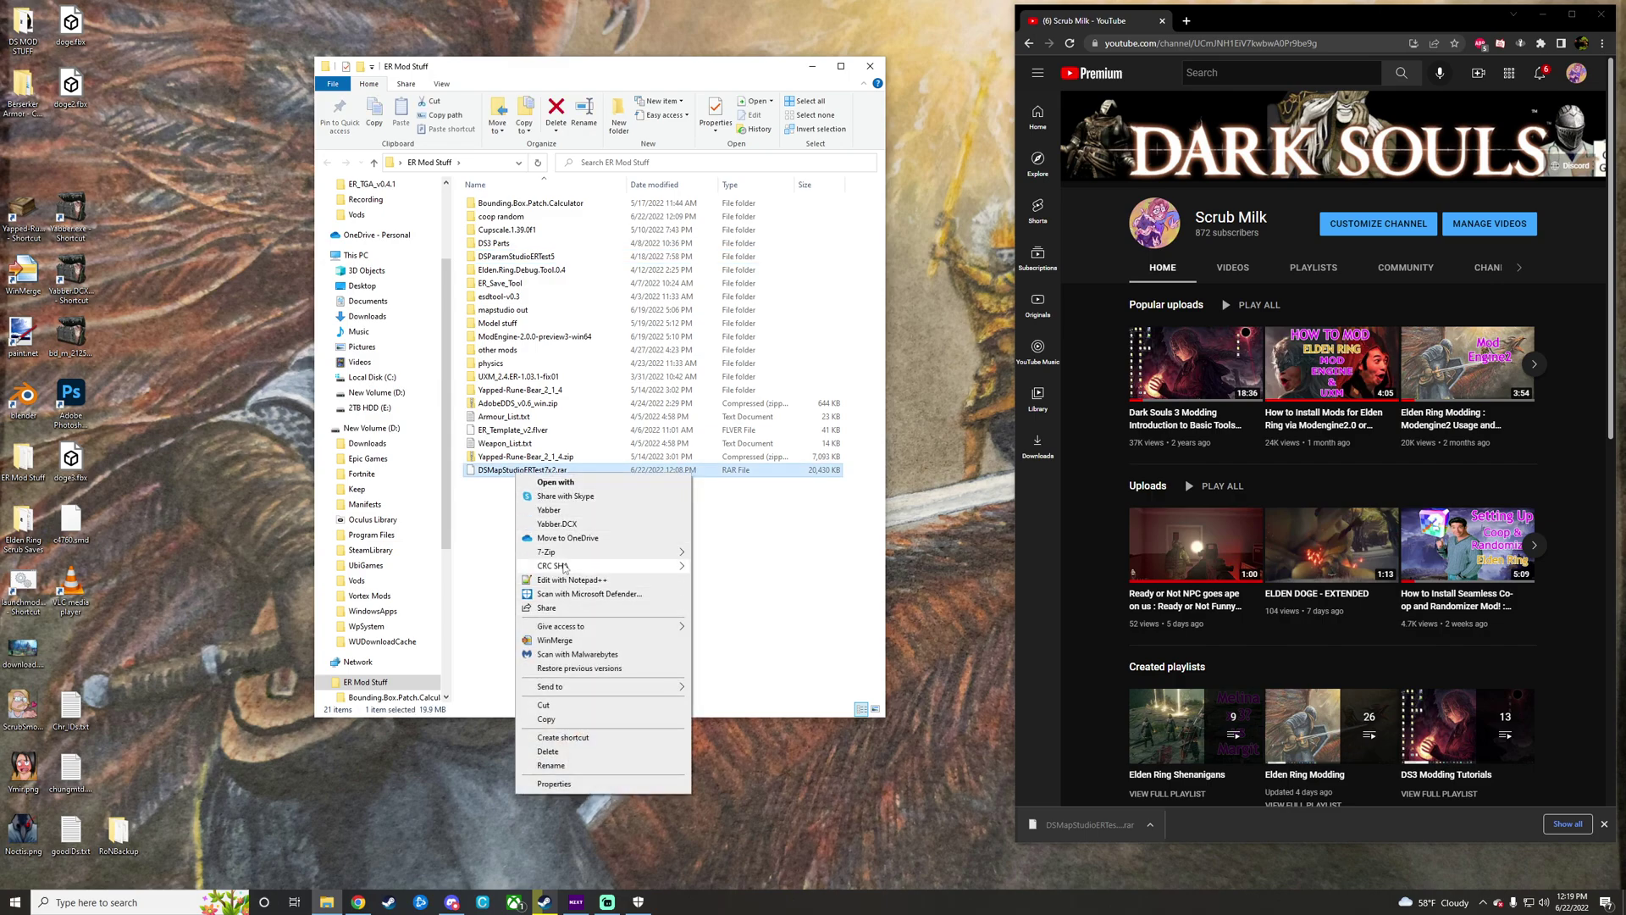
mouse_move(593, 552)
left_click(758, 611)
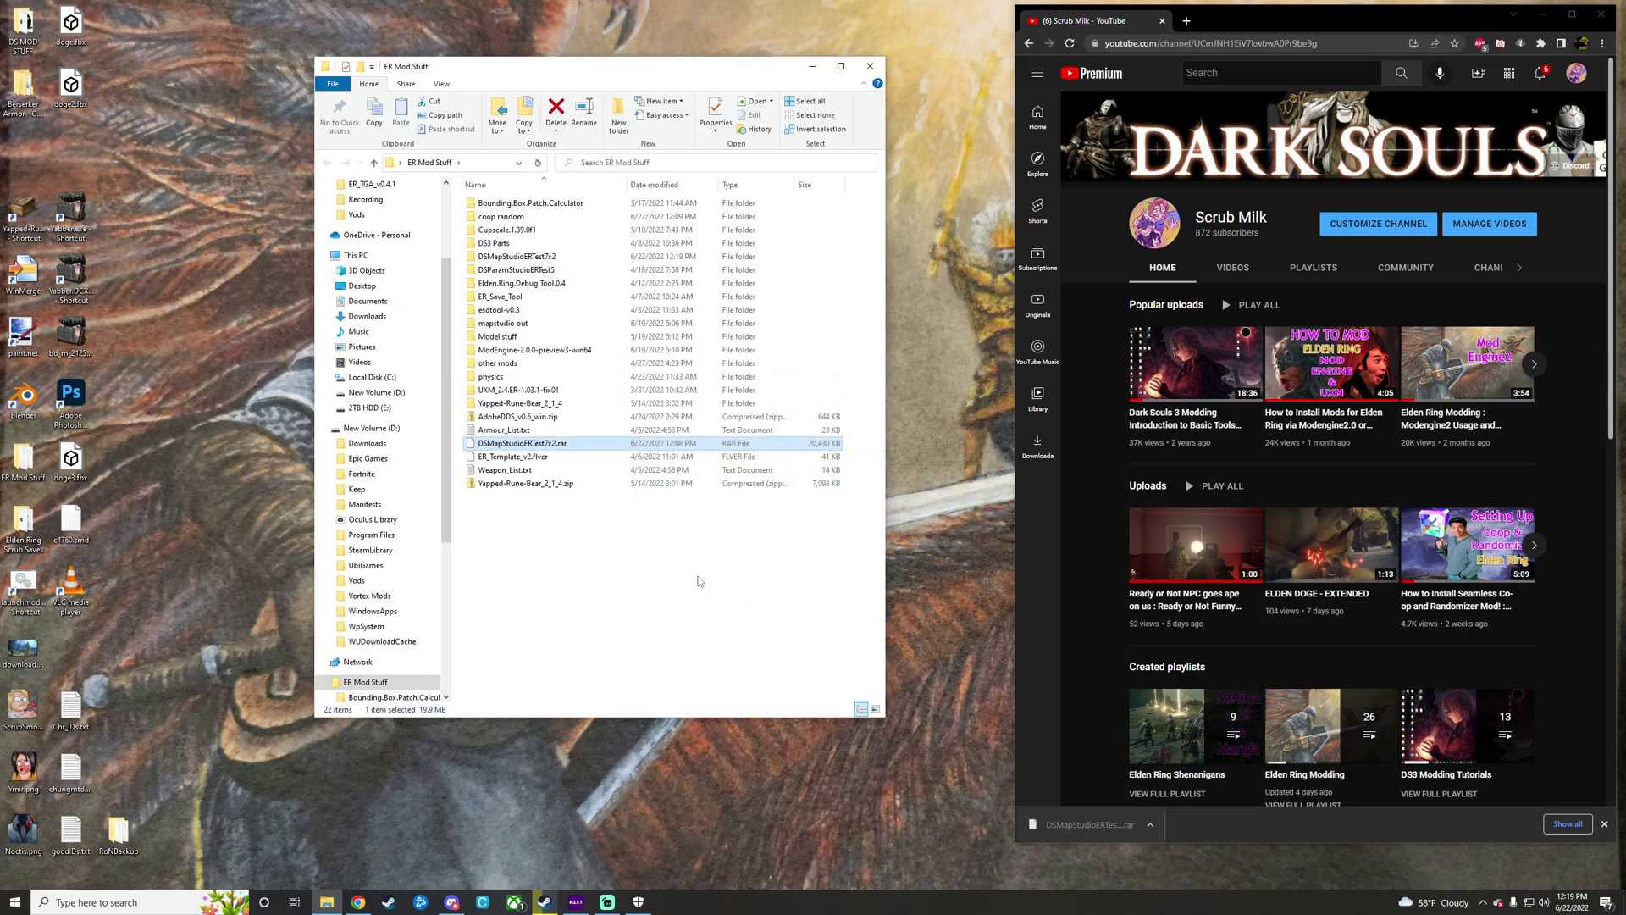
double_click(542, 259)
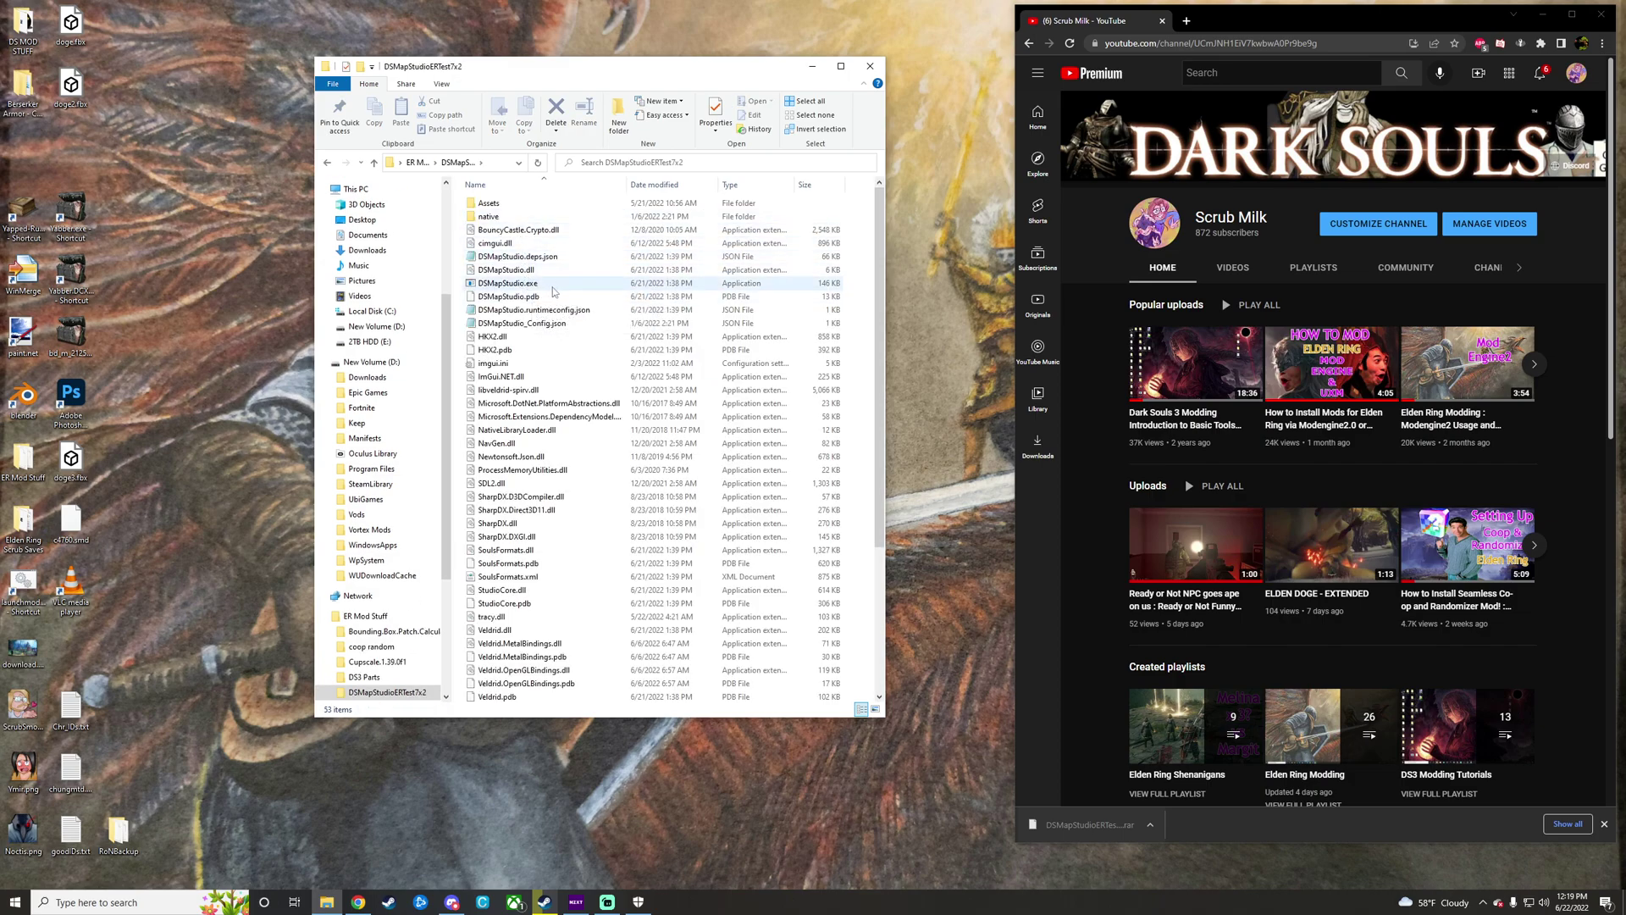
Launch DSMapStudio.exe and start a new project from the File menu
double_click(547, 286)
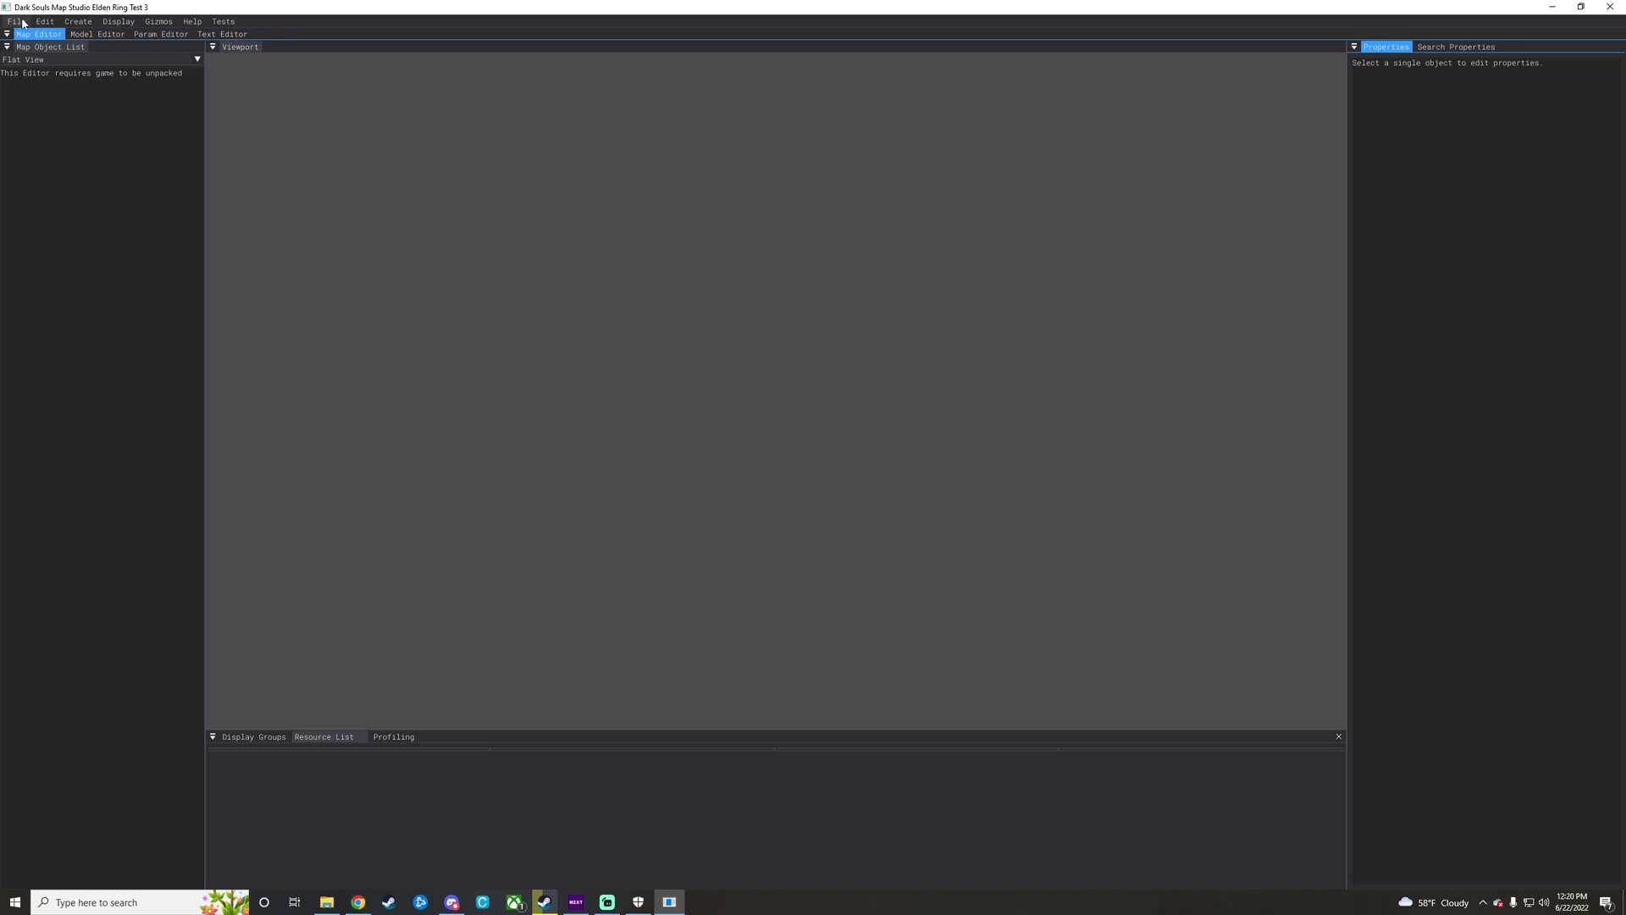
left_click(17, 24)
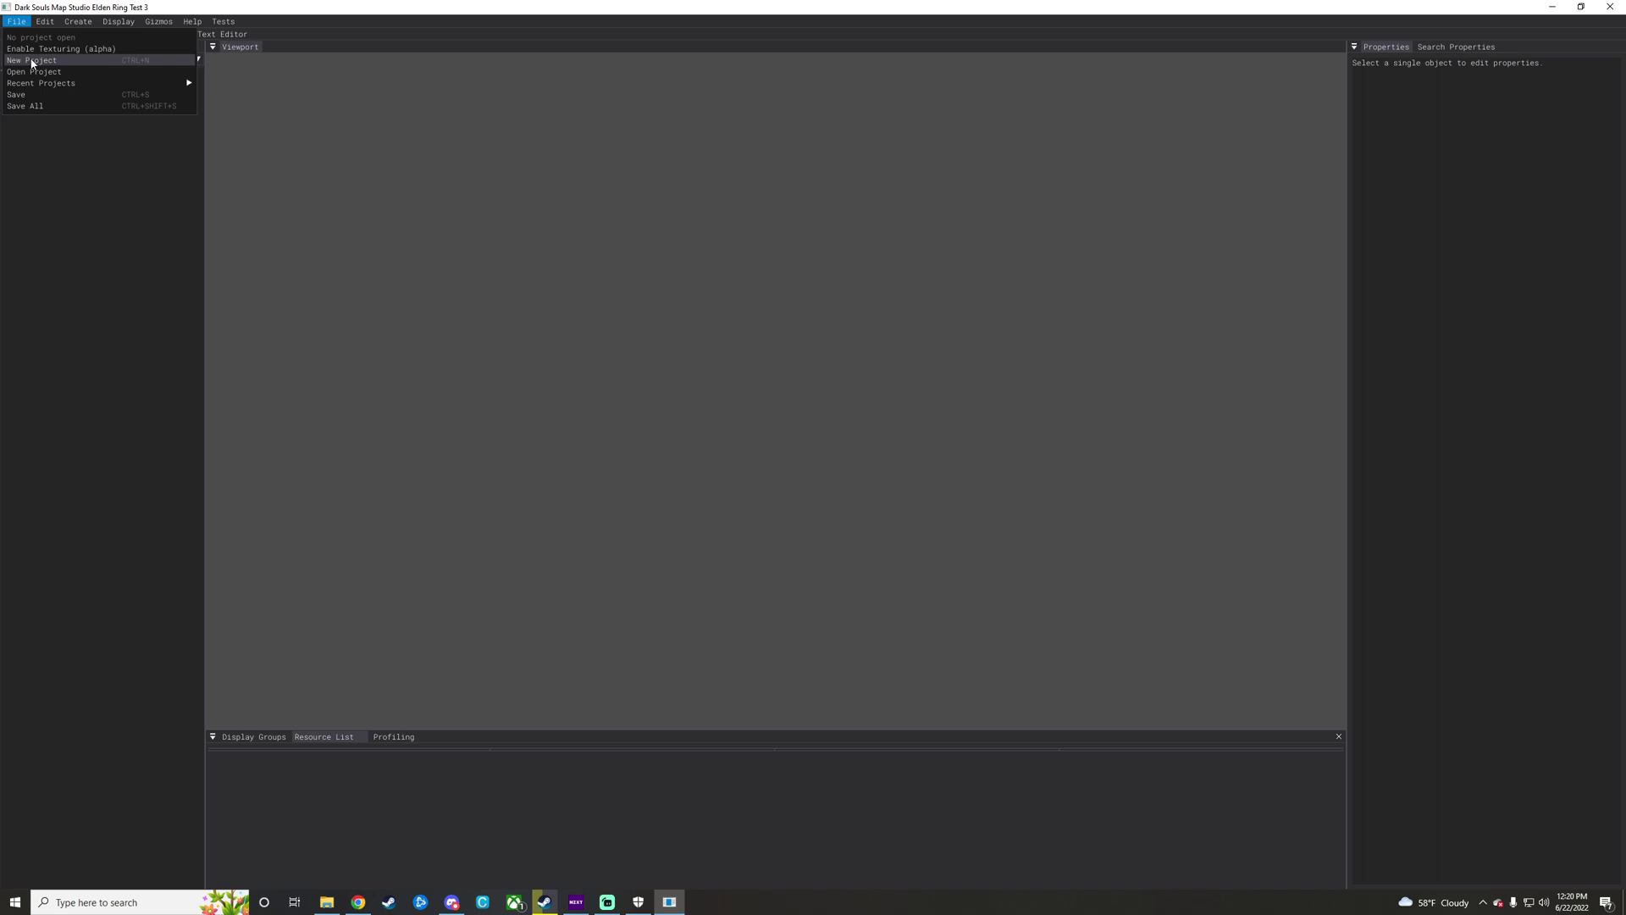
left_click(32, 62)
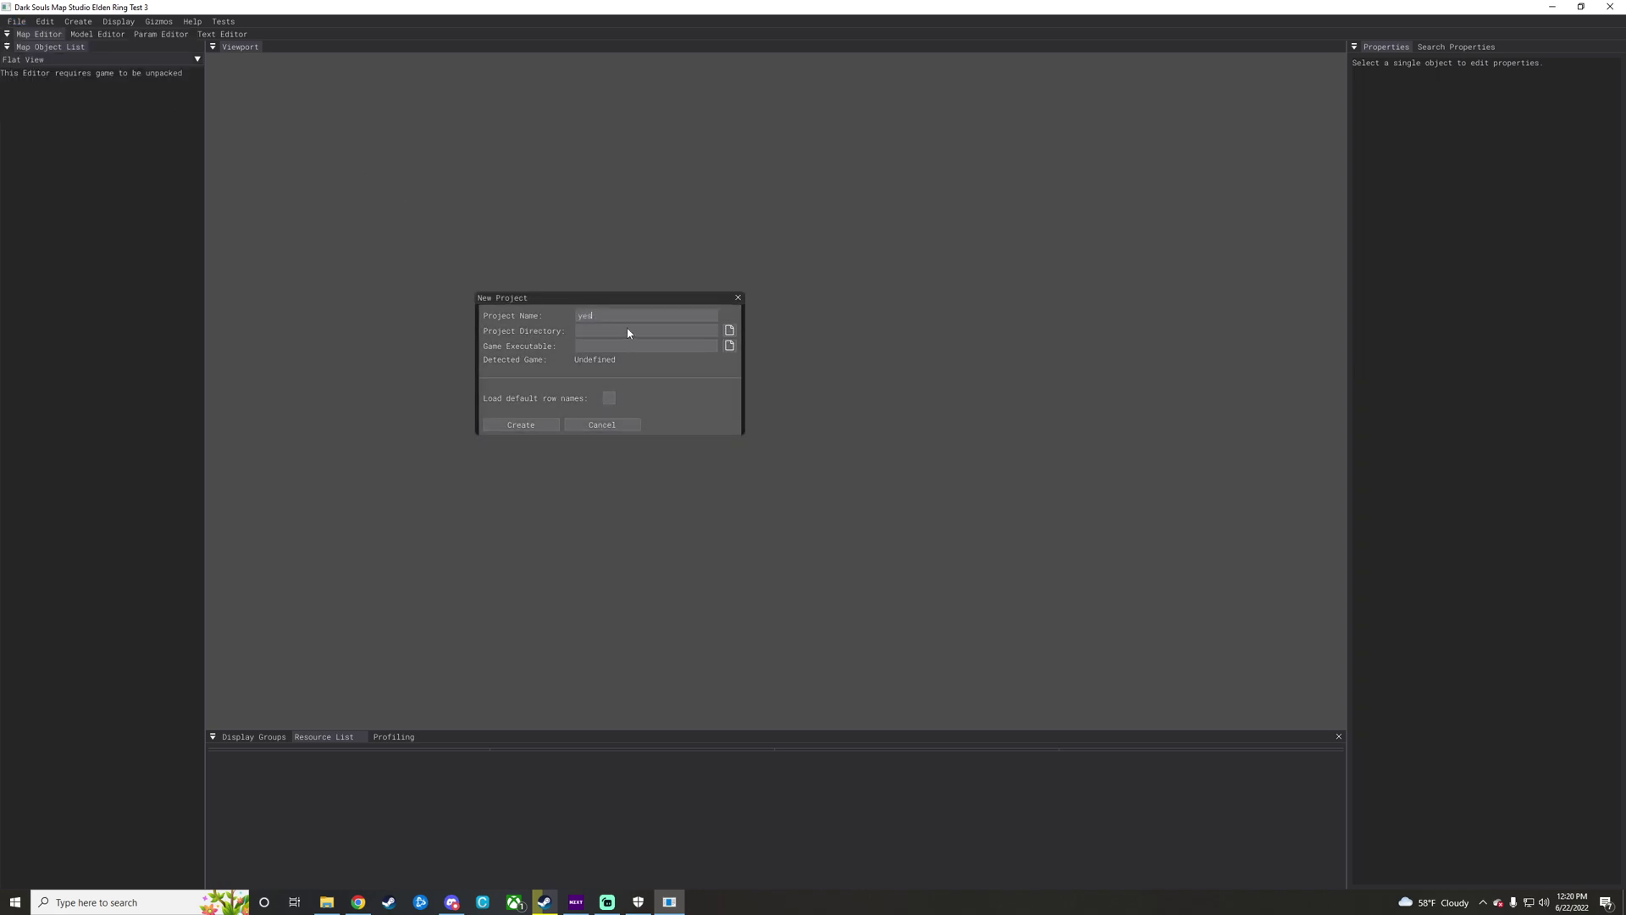
Set the project directory to Desktop > ER Mod Stuff > ModEngine-2.0.0-preview3-win64 > mod
left_click(729, 331)
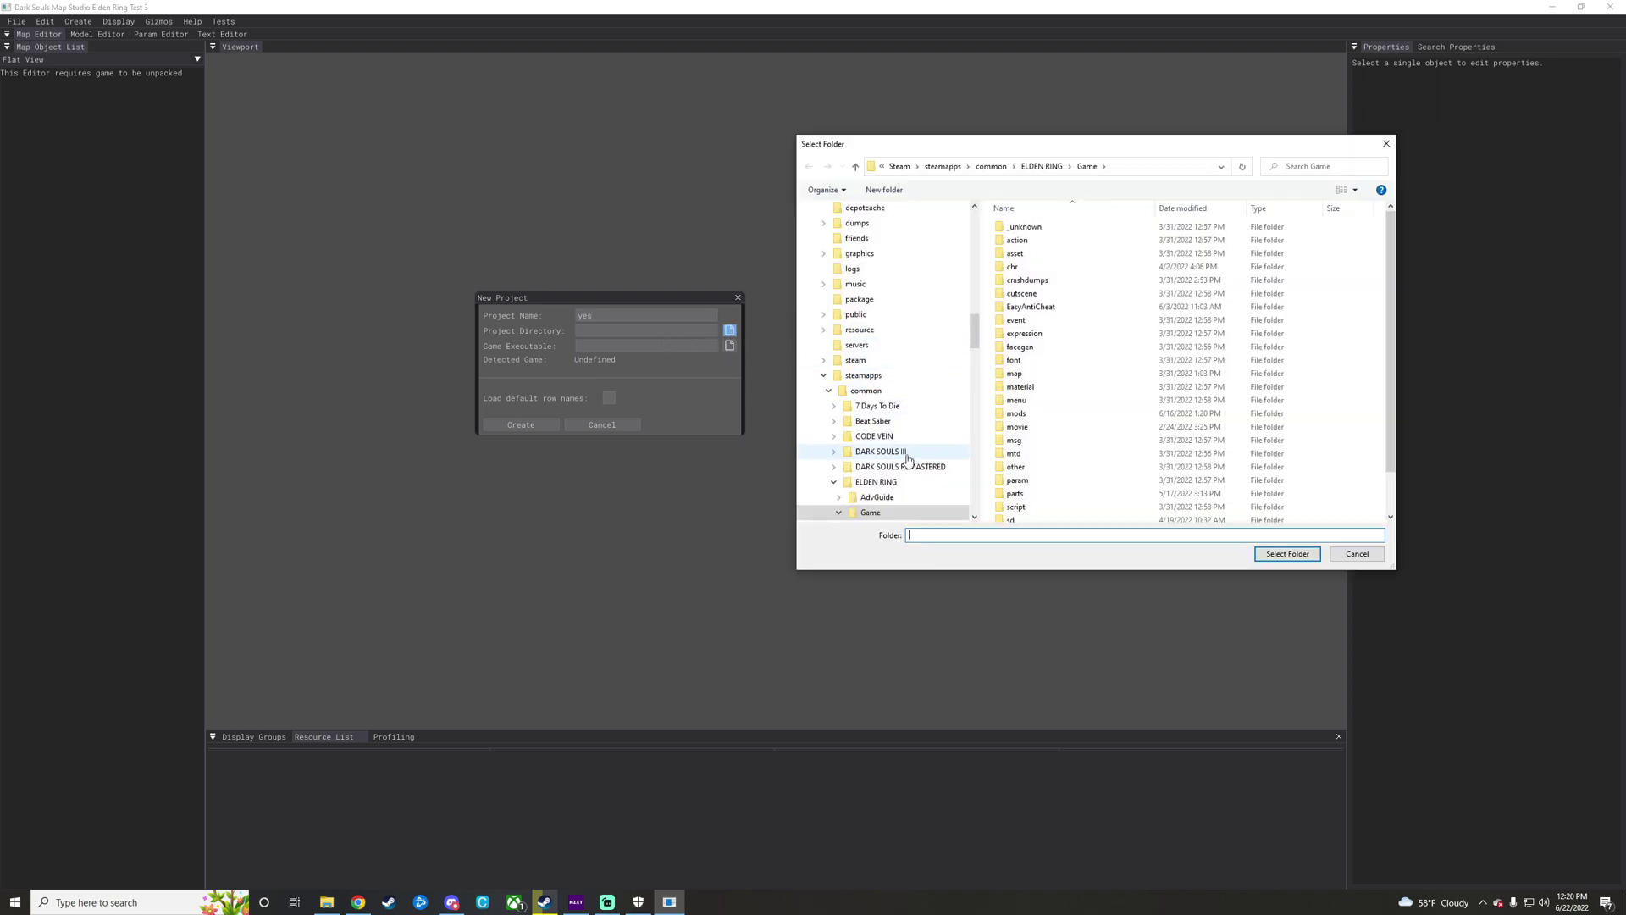
scroll(920, 421, "up", 2)
scroll(928, 398, "up", 8)
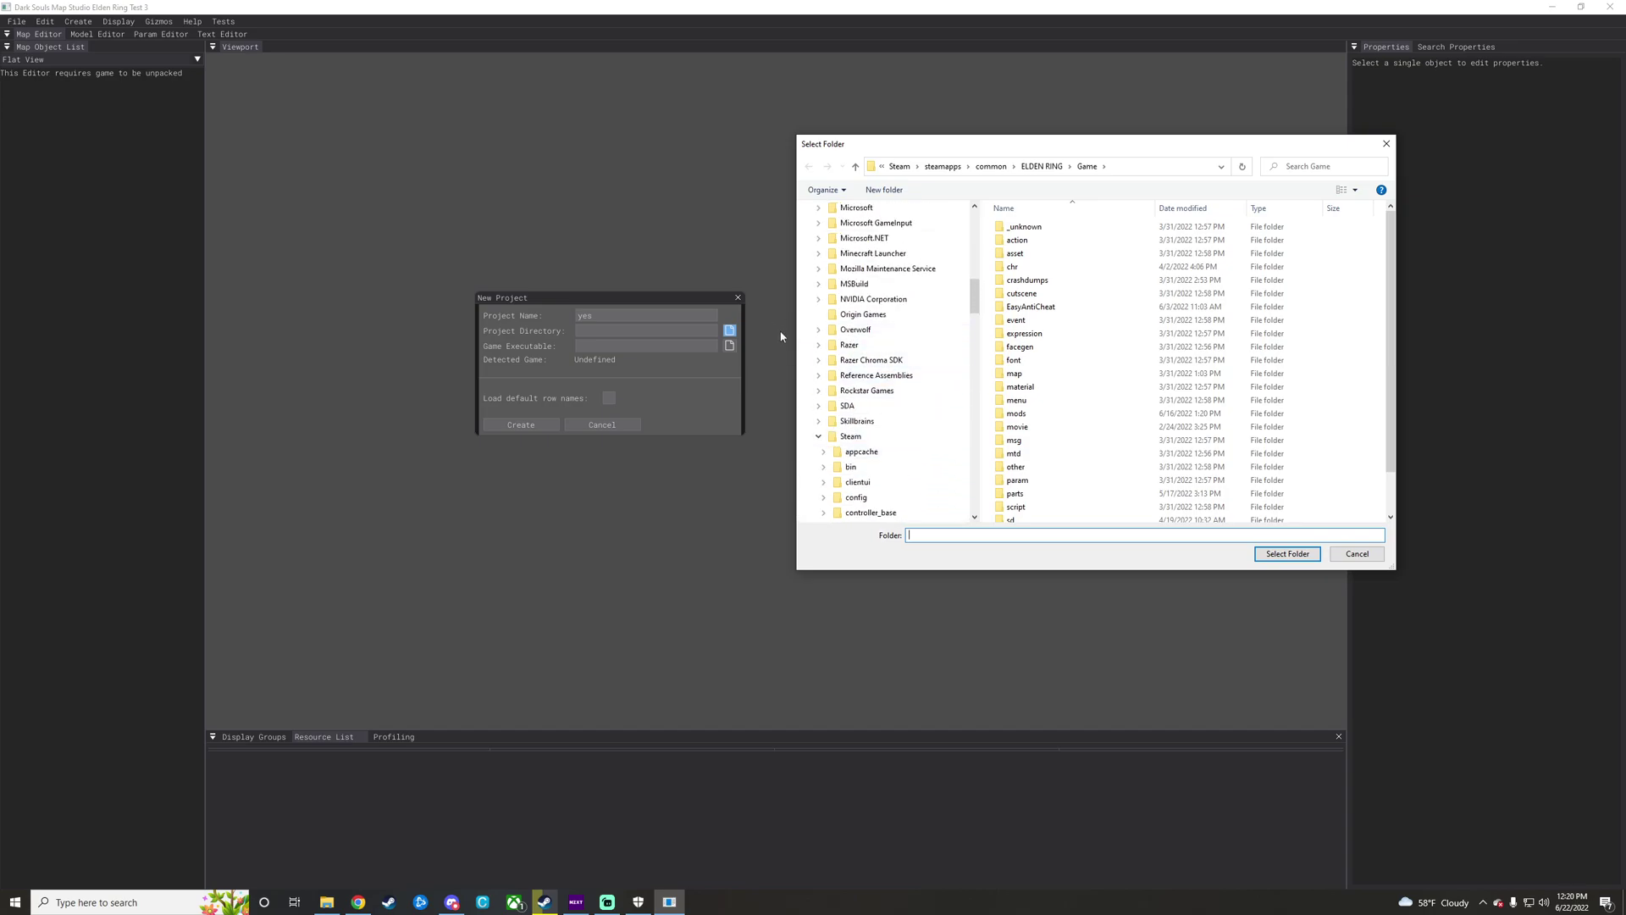
scroll(934, 374, "up", 3)
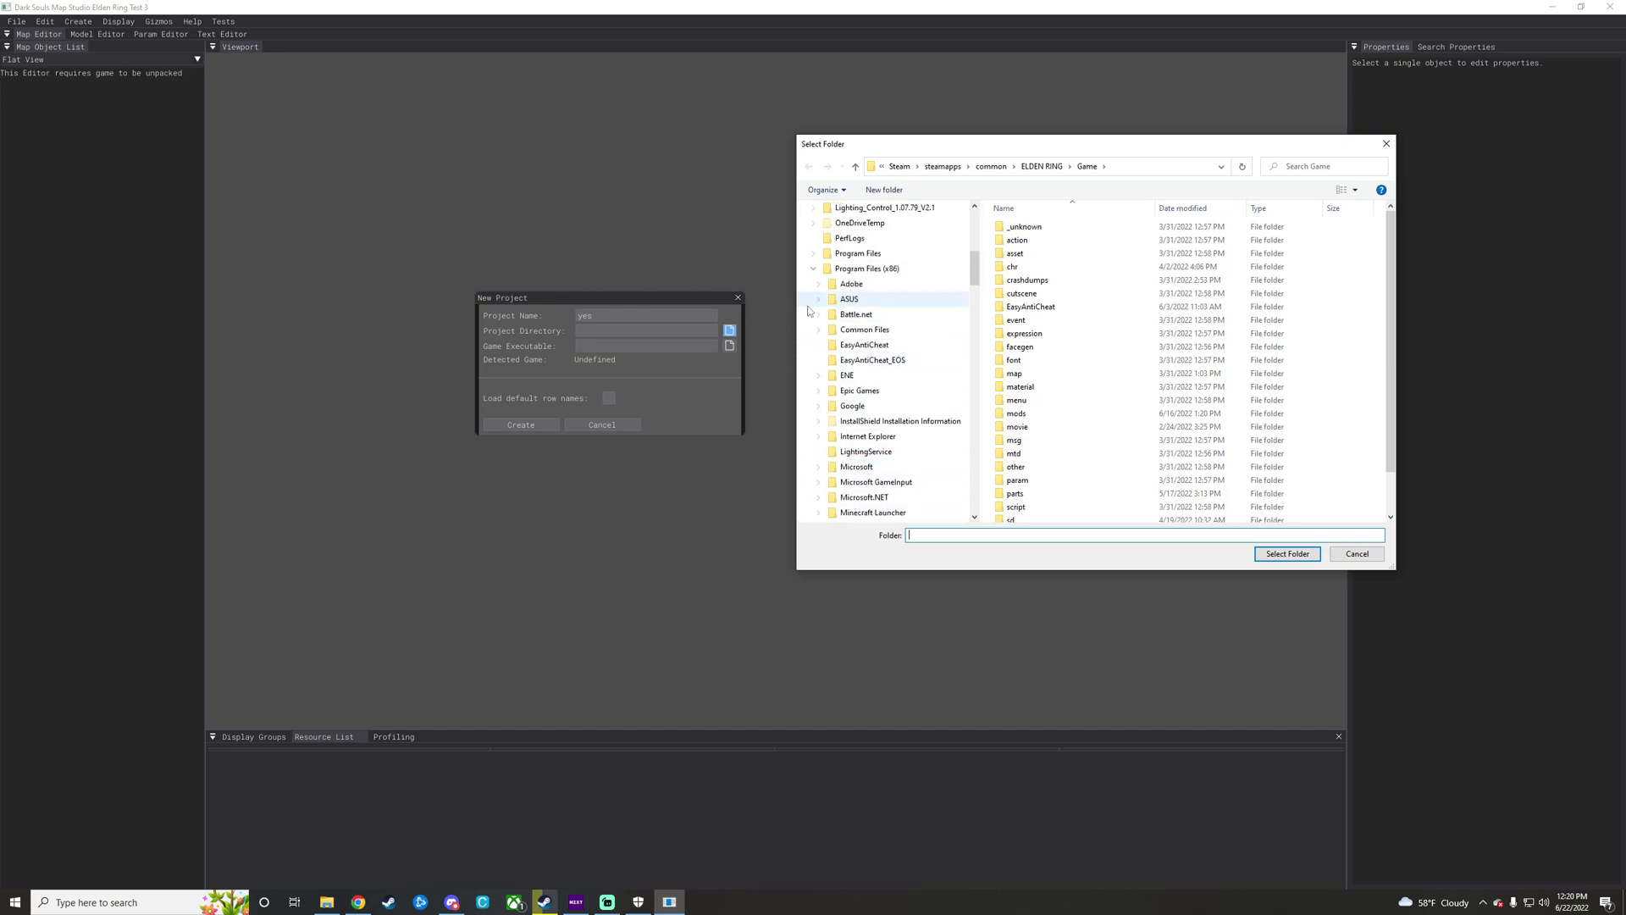
scroll(889, 339, "up", 5)
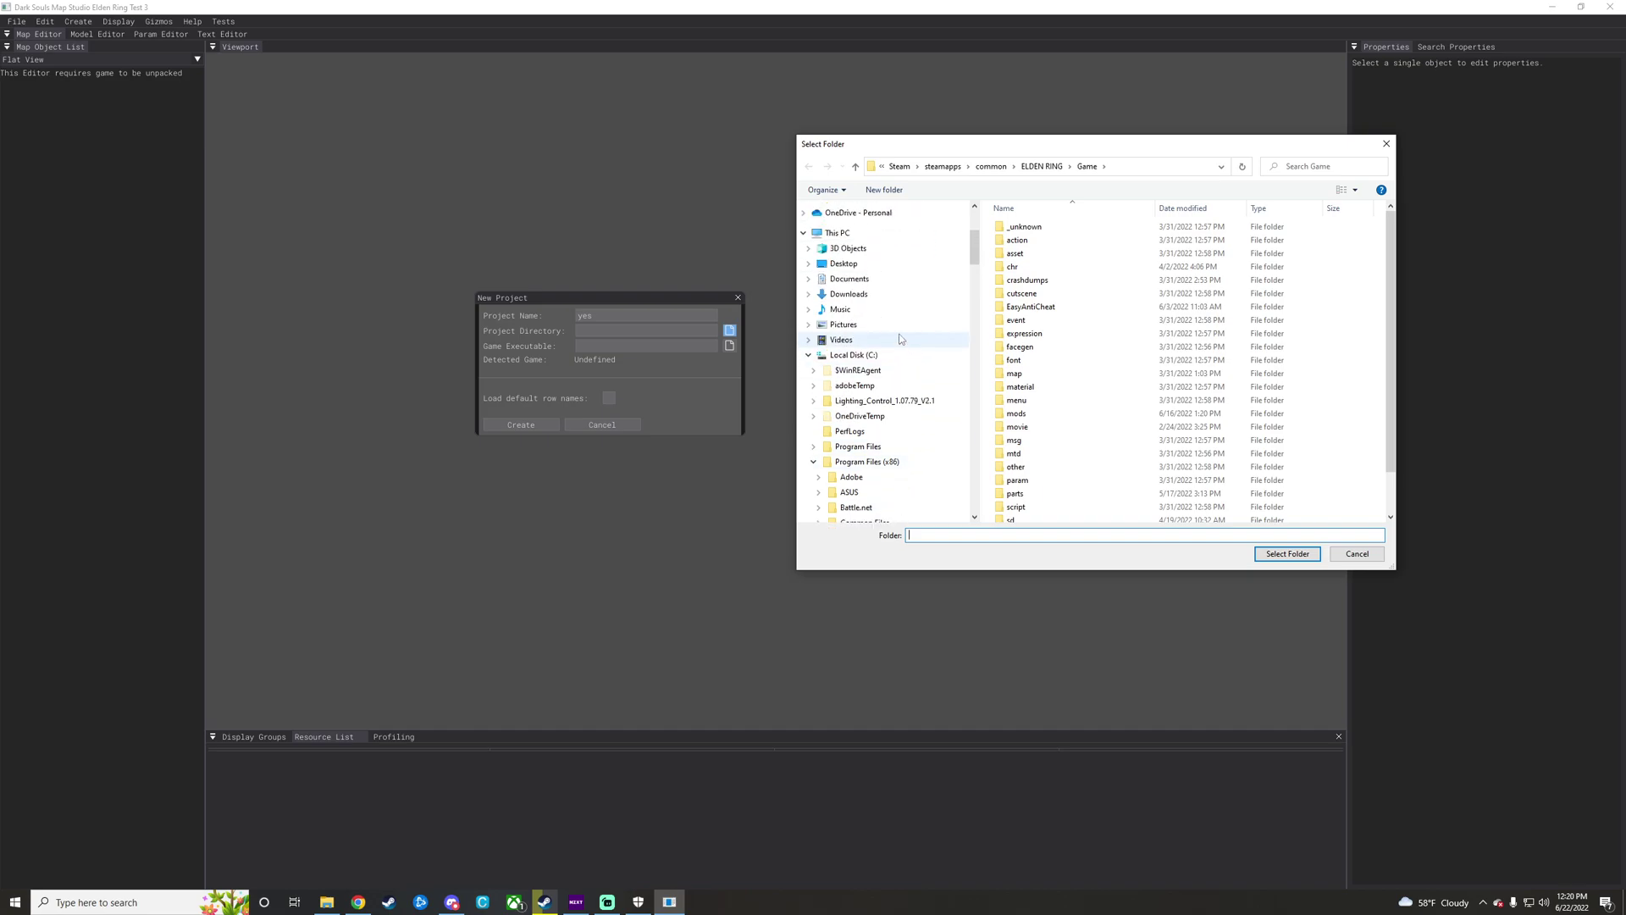
scroll(848, 283, "up", 1)
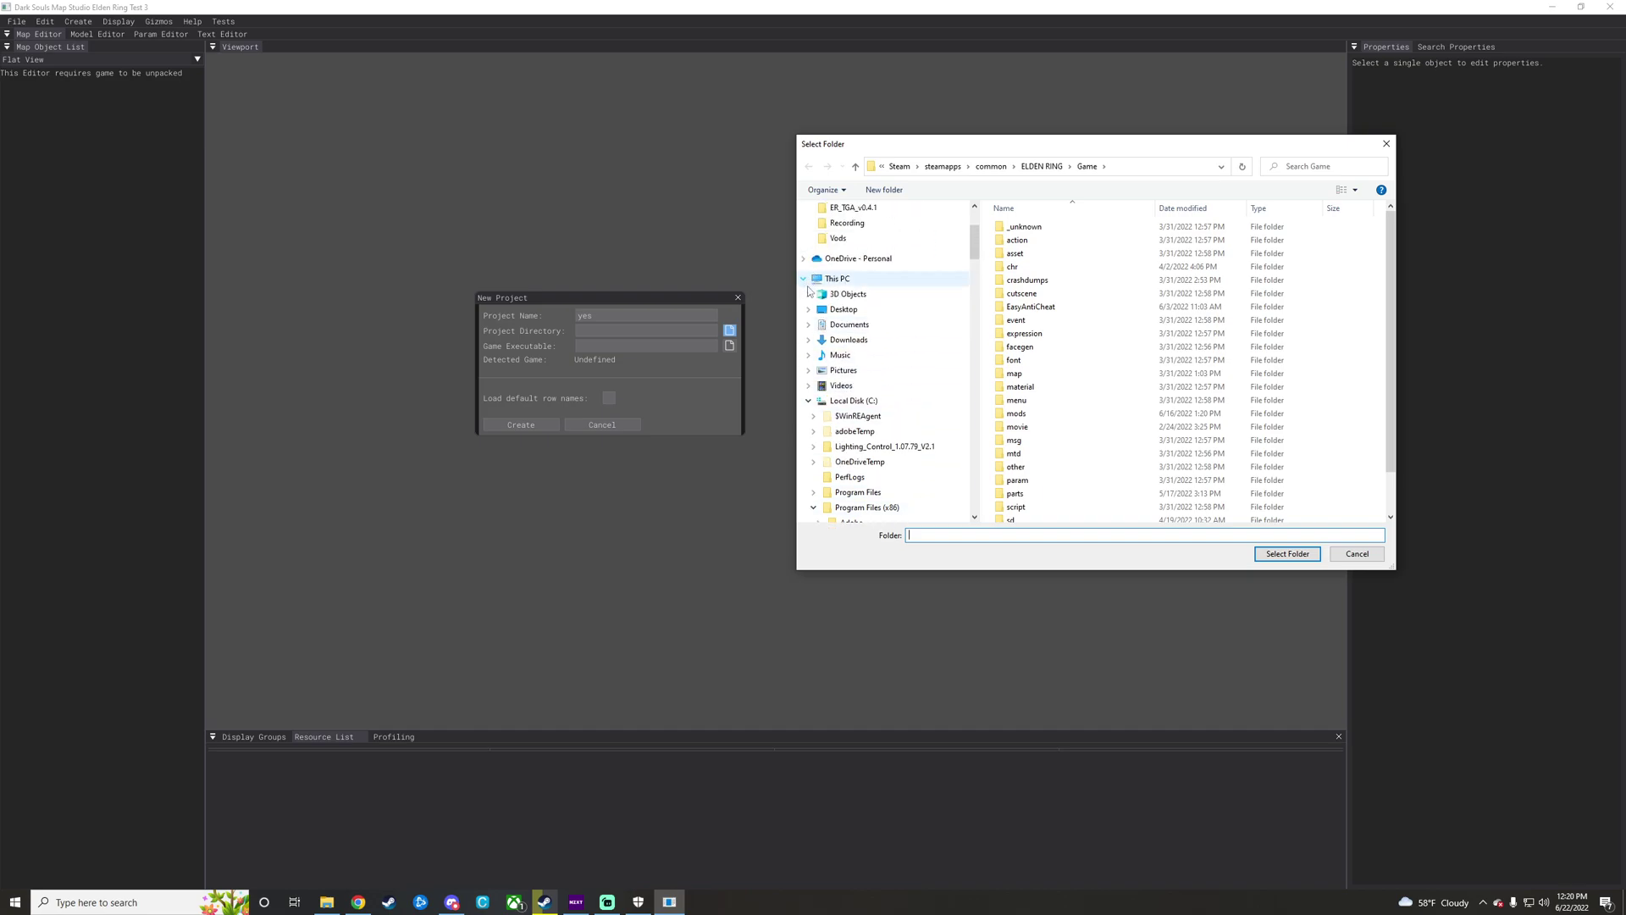
left_click(847, 310)
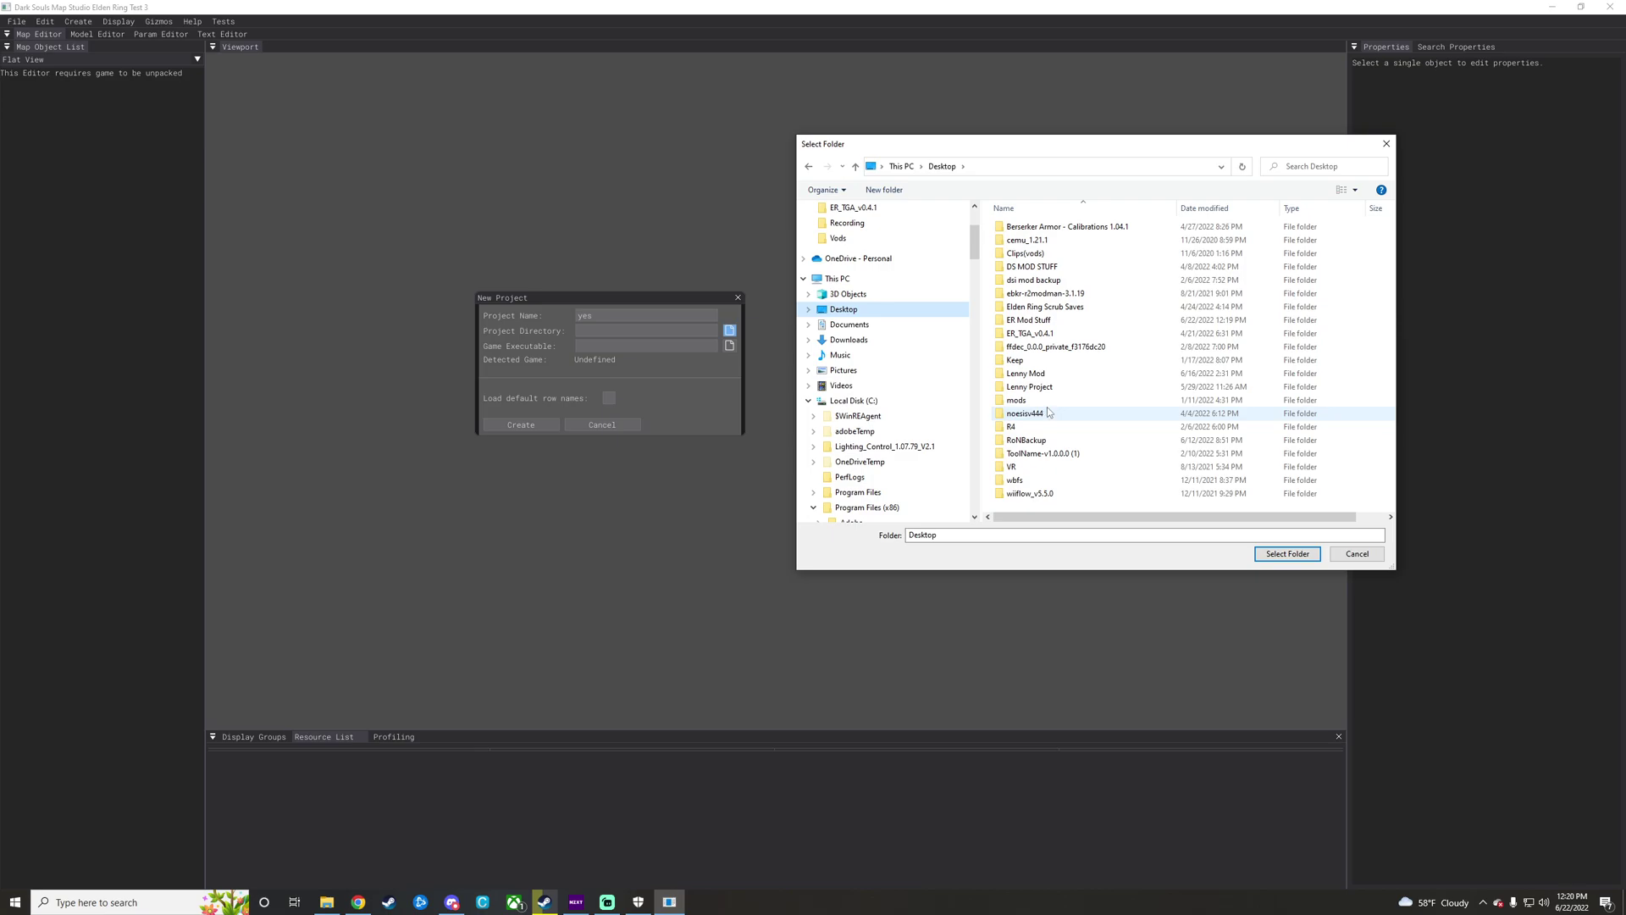
double_click(1050, 320)
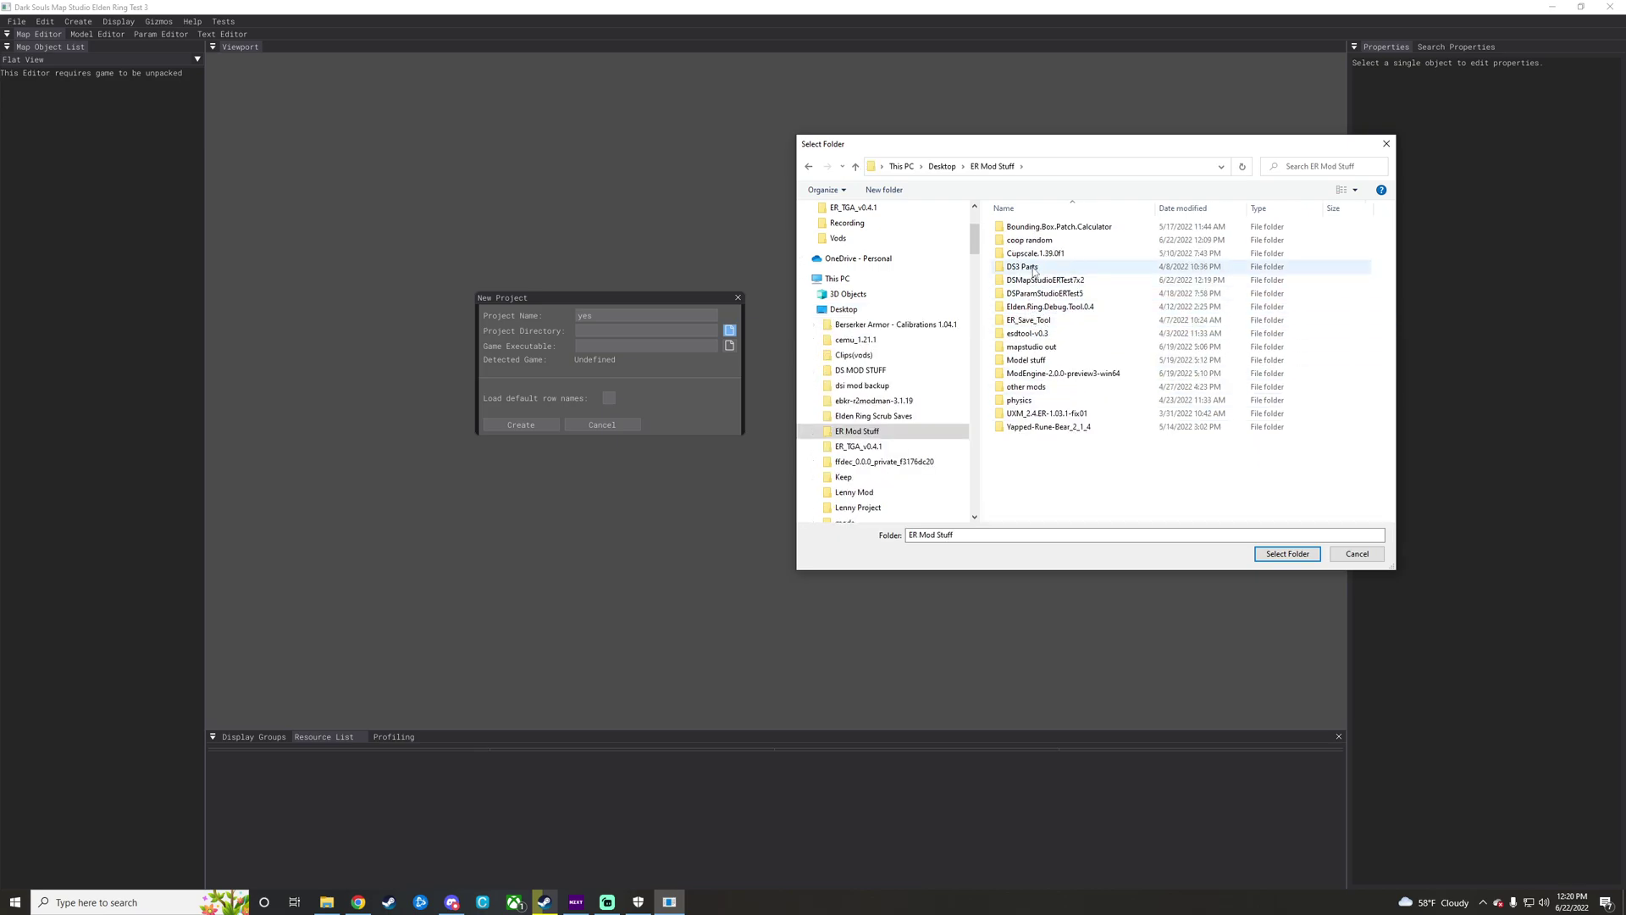
double_click(1064, 373)
double_click(1039, 245)
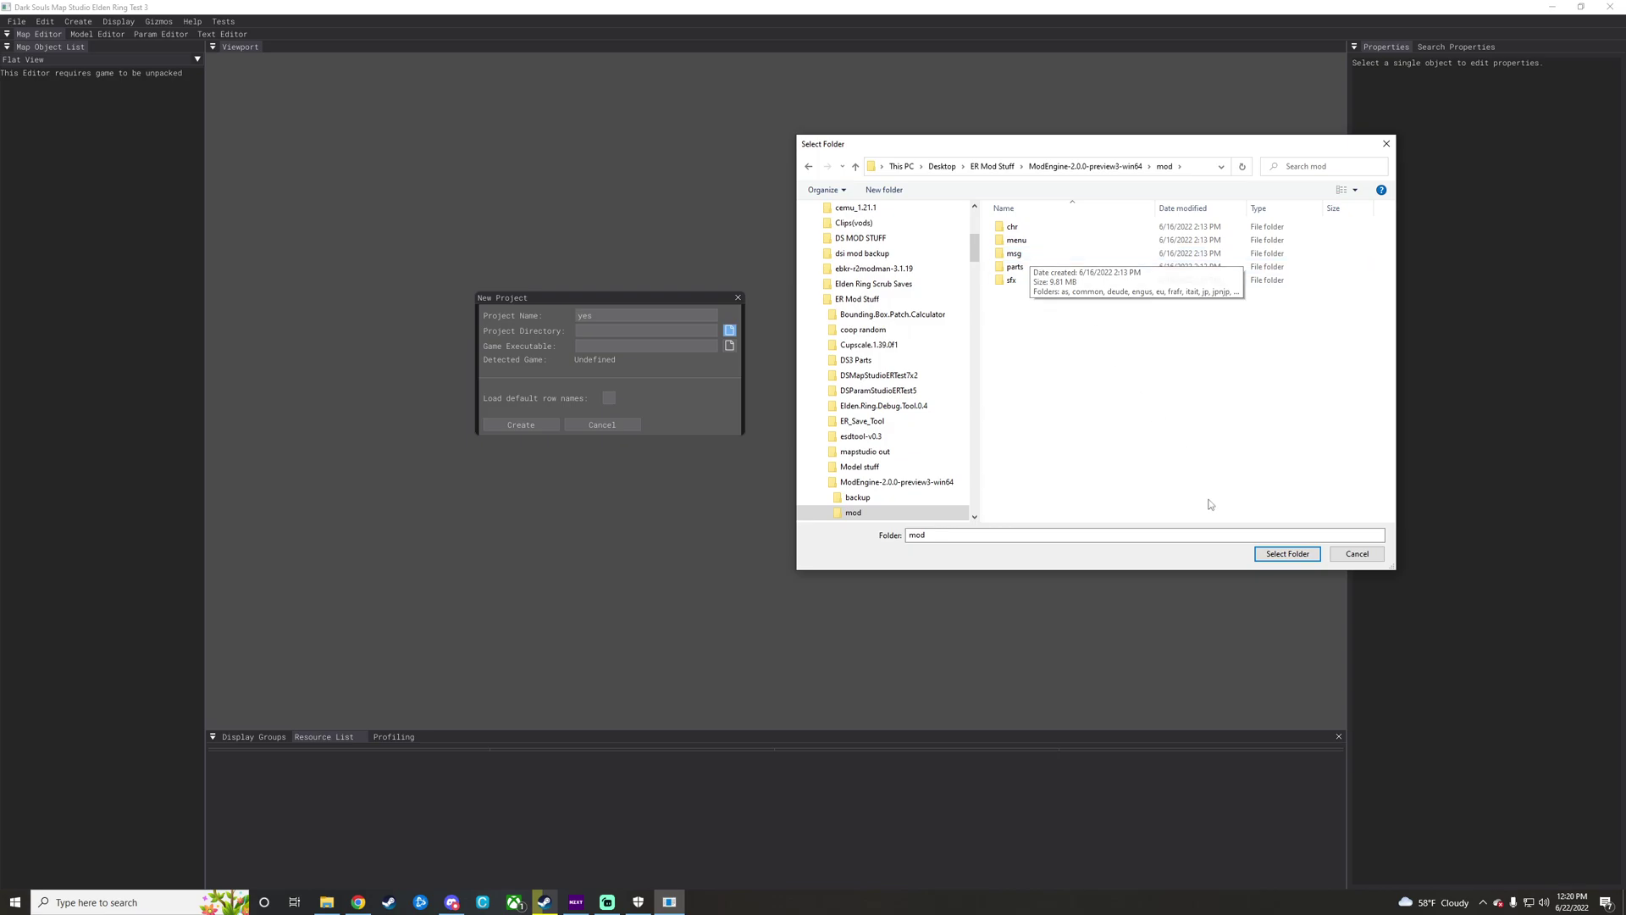
key("Return")
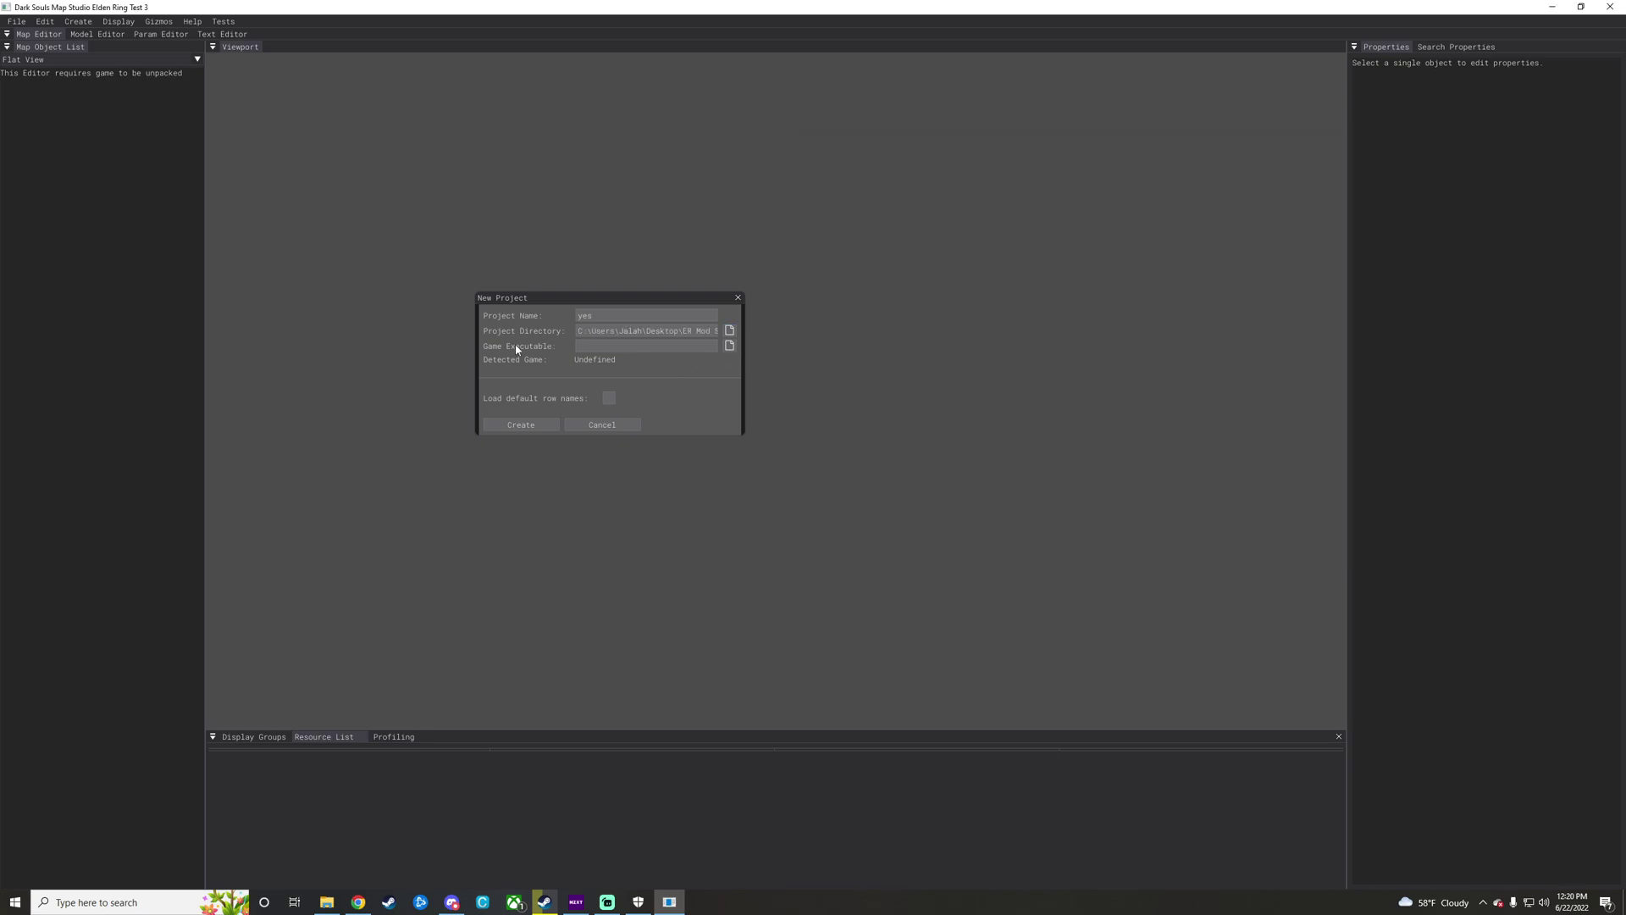
Set the game executable to eldenring.exe from the ELDEN RING Game folder
left_click(729, 346)
scroll(872, 339, "up", 5)
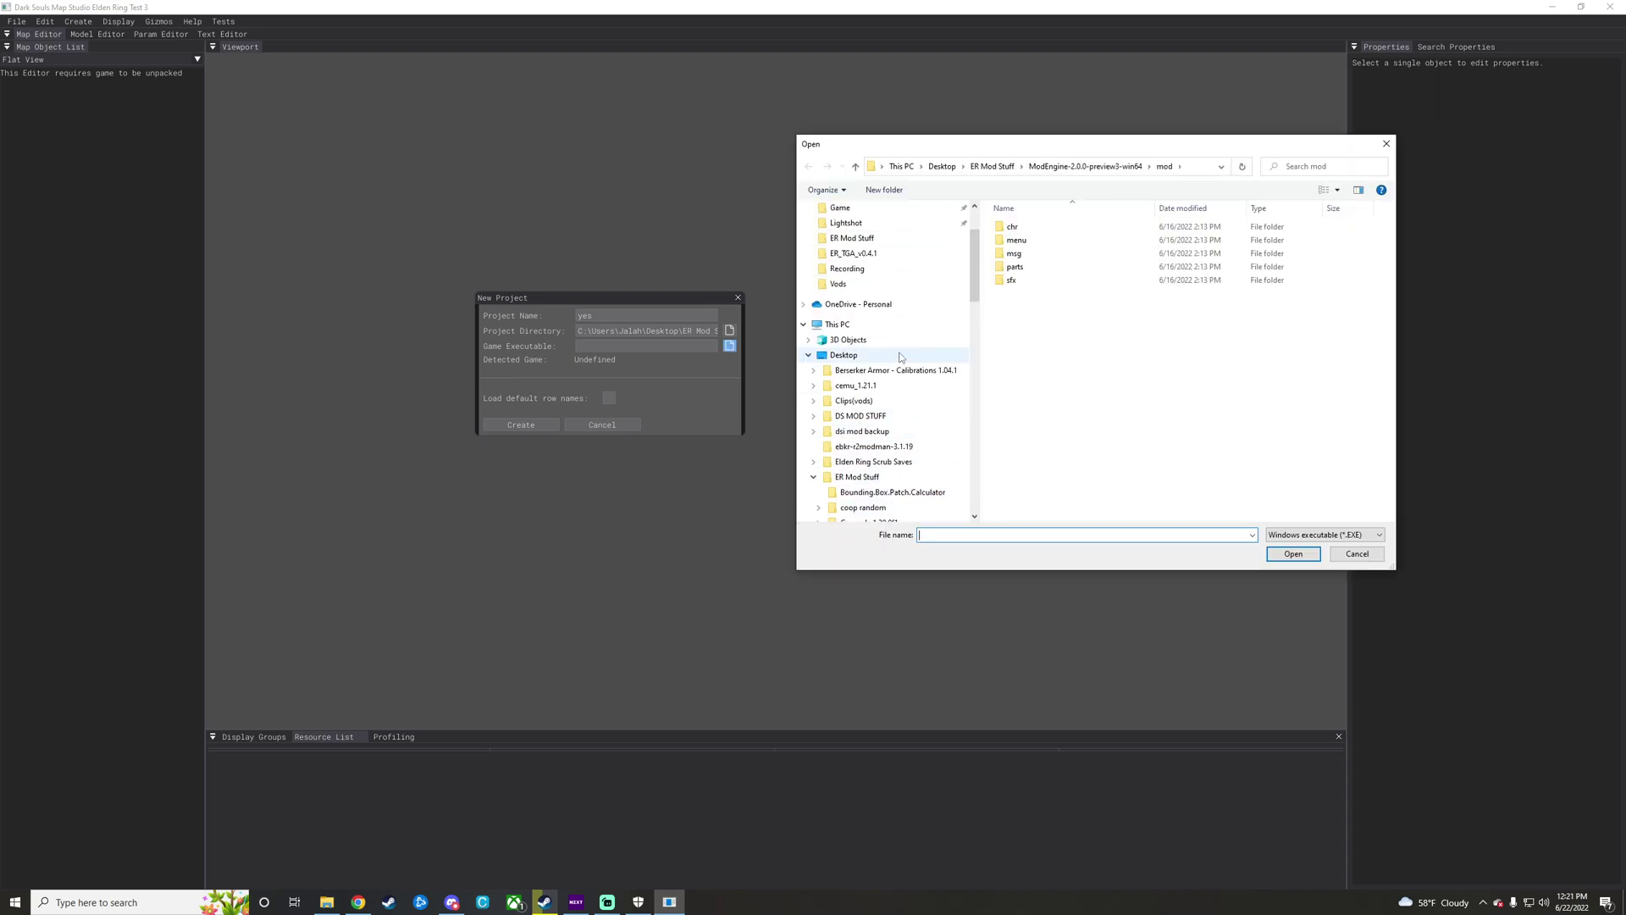
left_click(858, 298)
scroll(1050, 381, "down", 2)
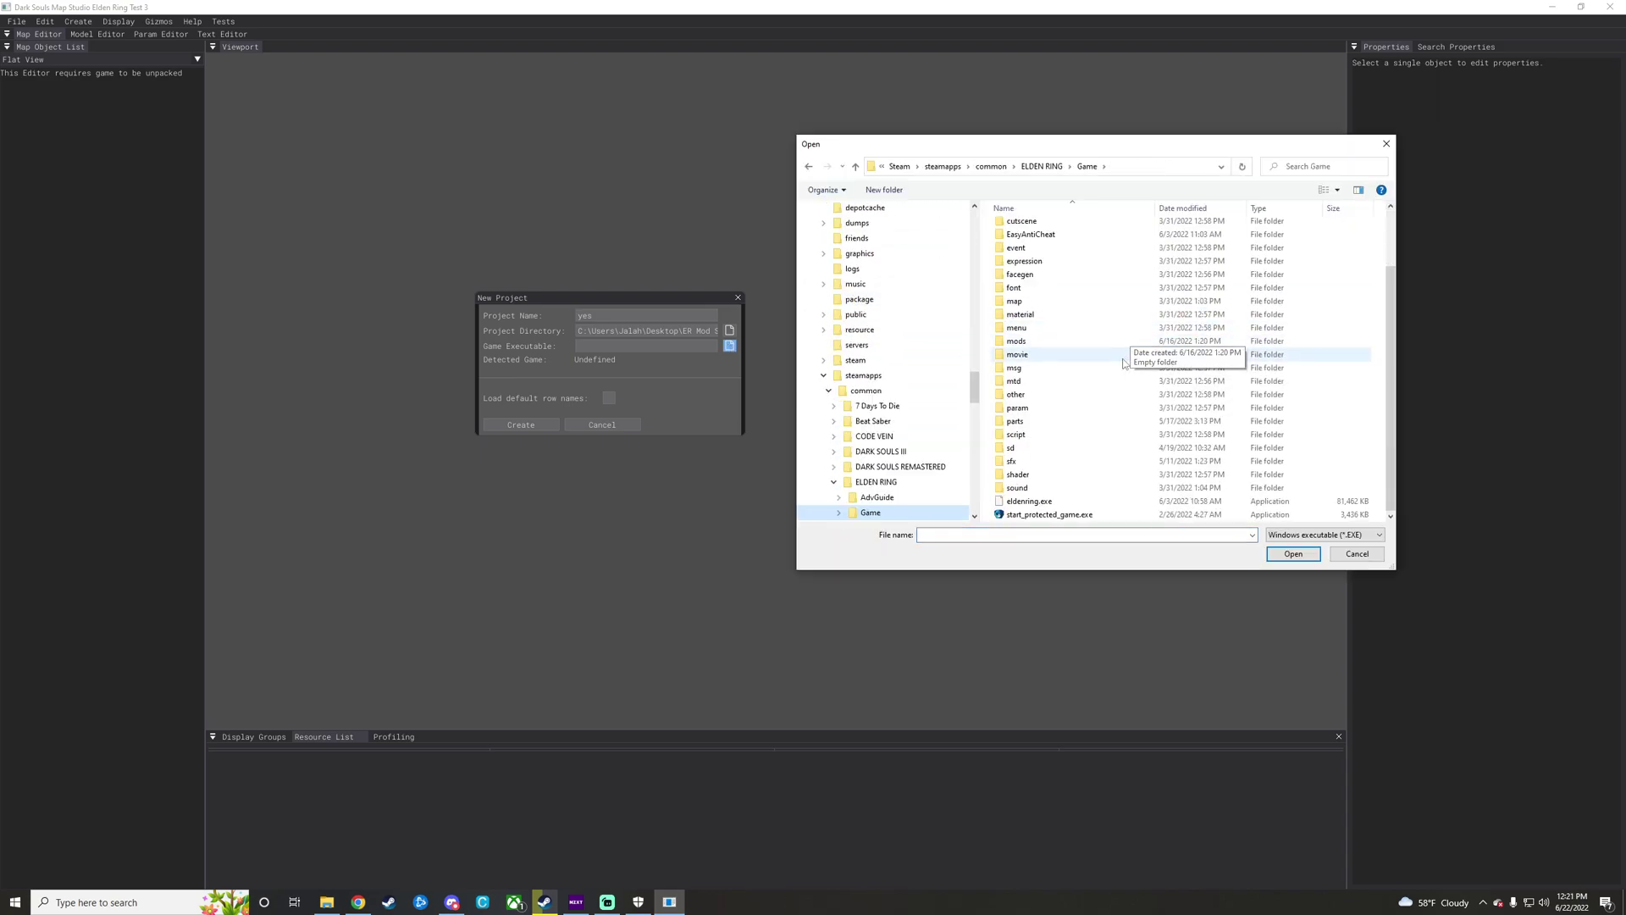
left_click(1029, 501)
left_click(1293, 553)
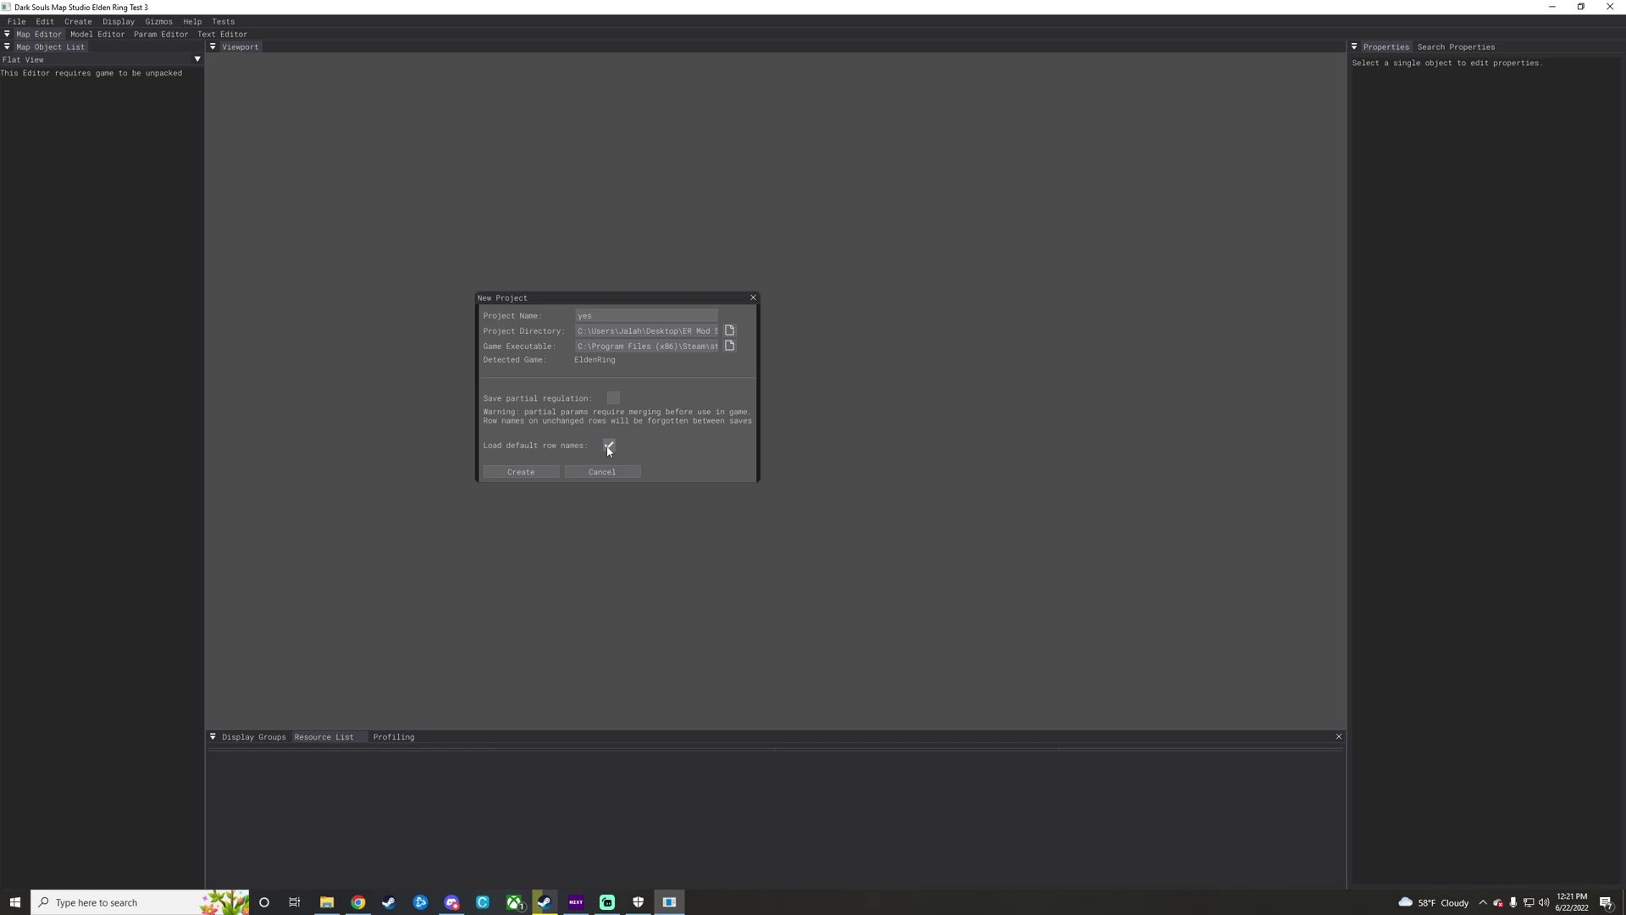
Create the project, widen the Map Object List, and bring up the m10_00_00_00 Stormveil Castle context menu
left_click(545, 473)
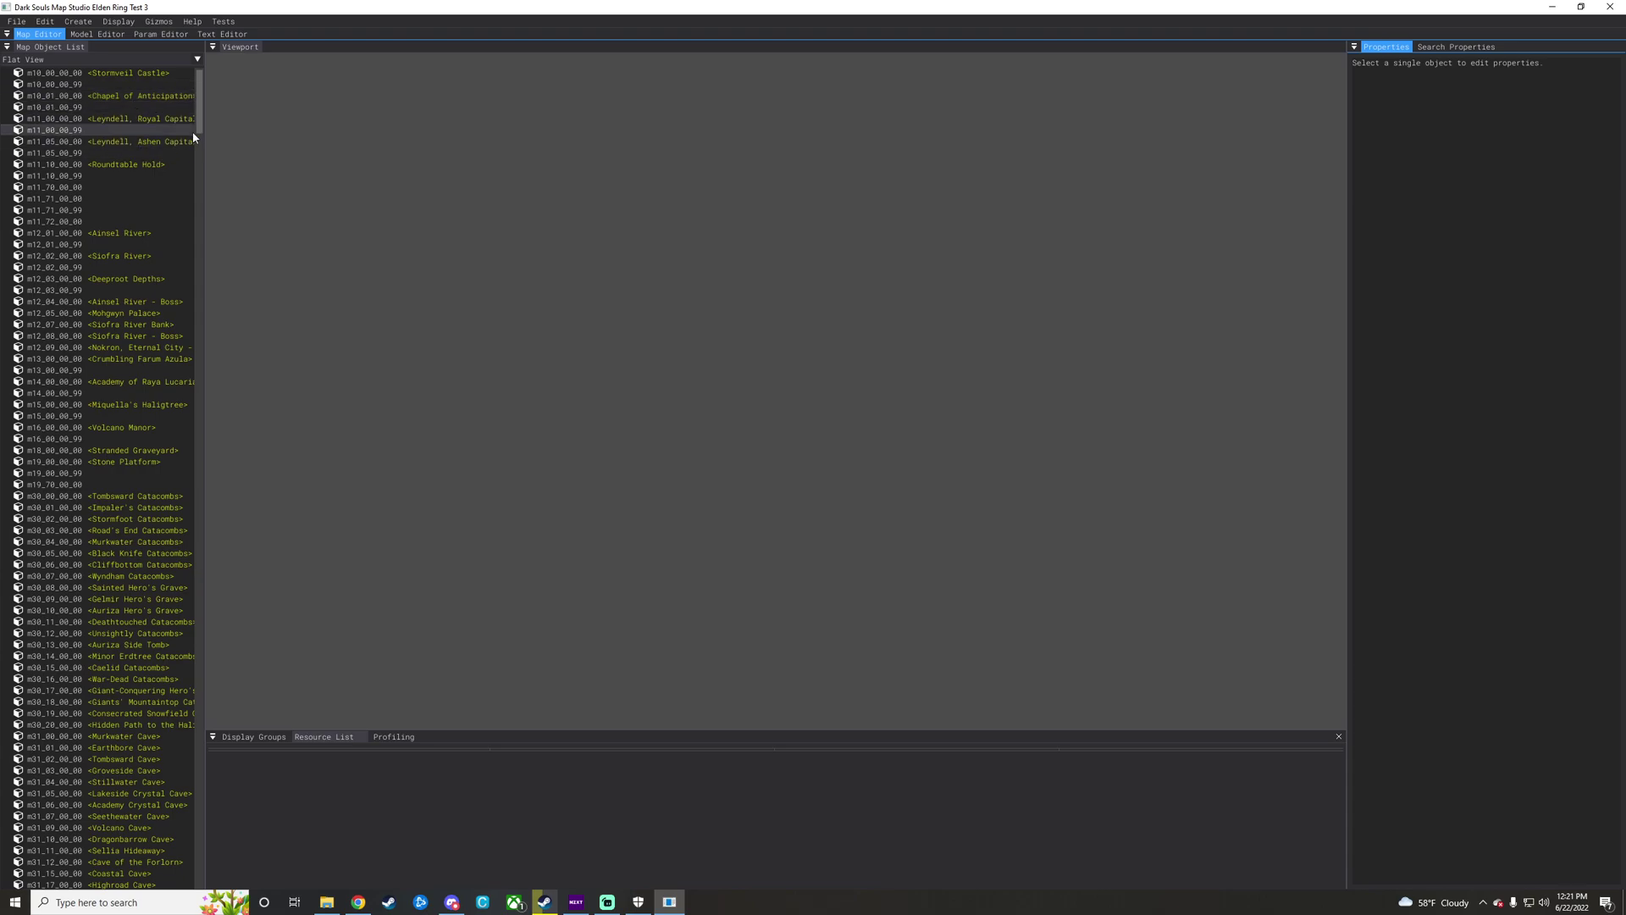
left_click_drag(207, 141, 283, 146)
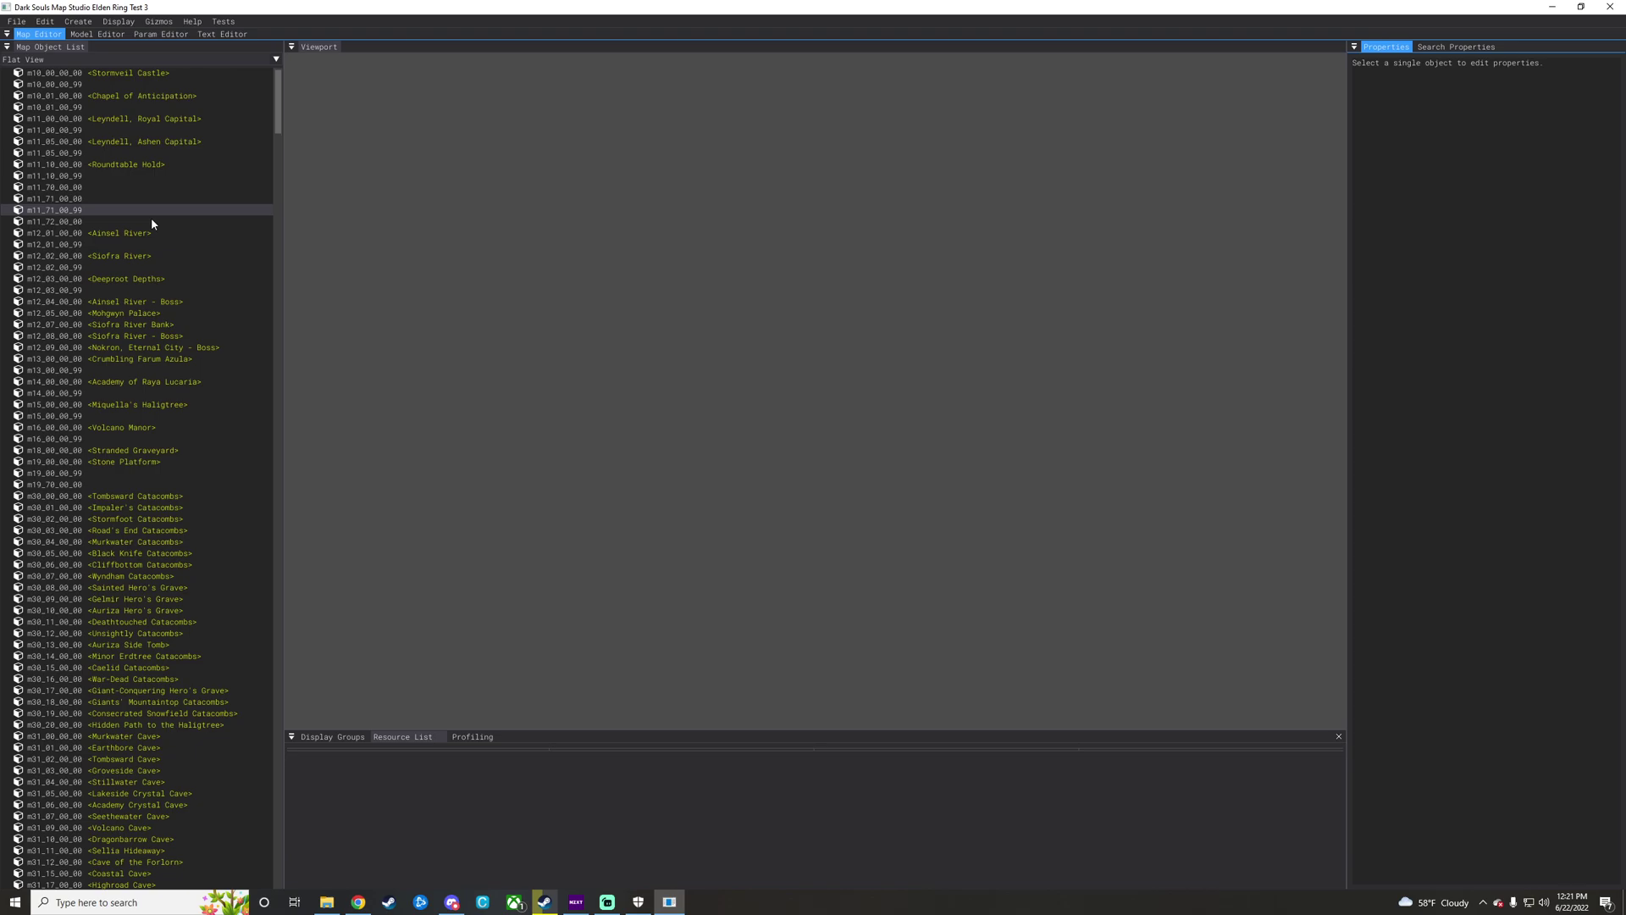
scroll(159, 474, "down", 3)
scroll(168, 598, "down", 6)
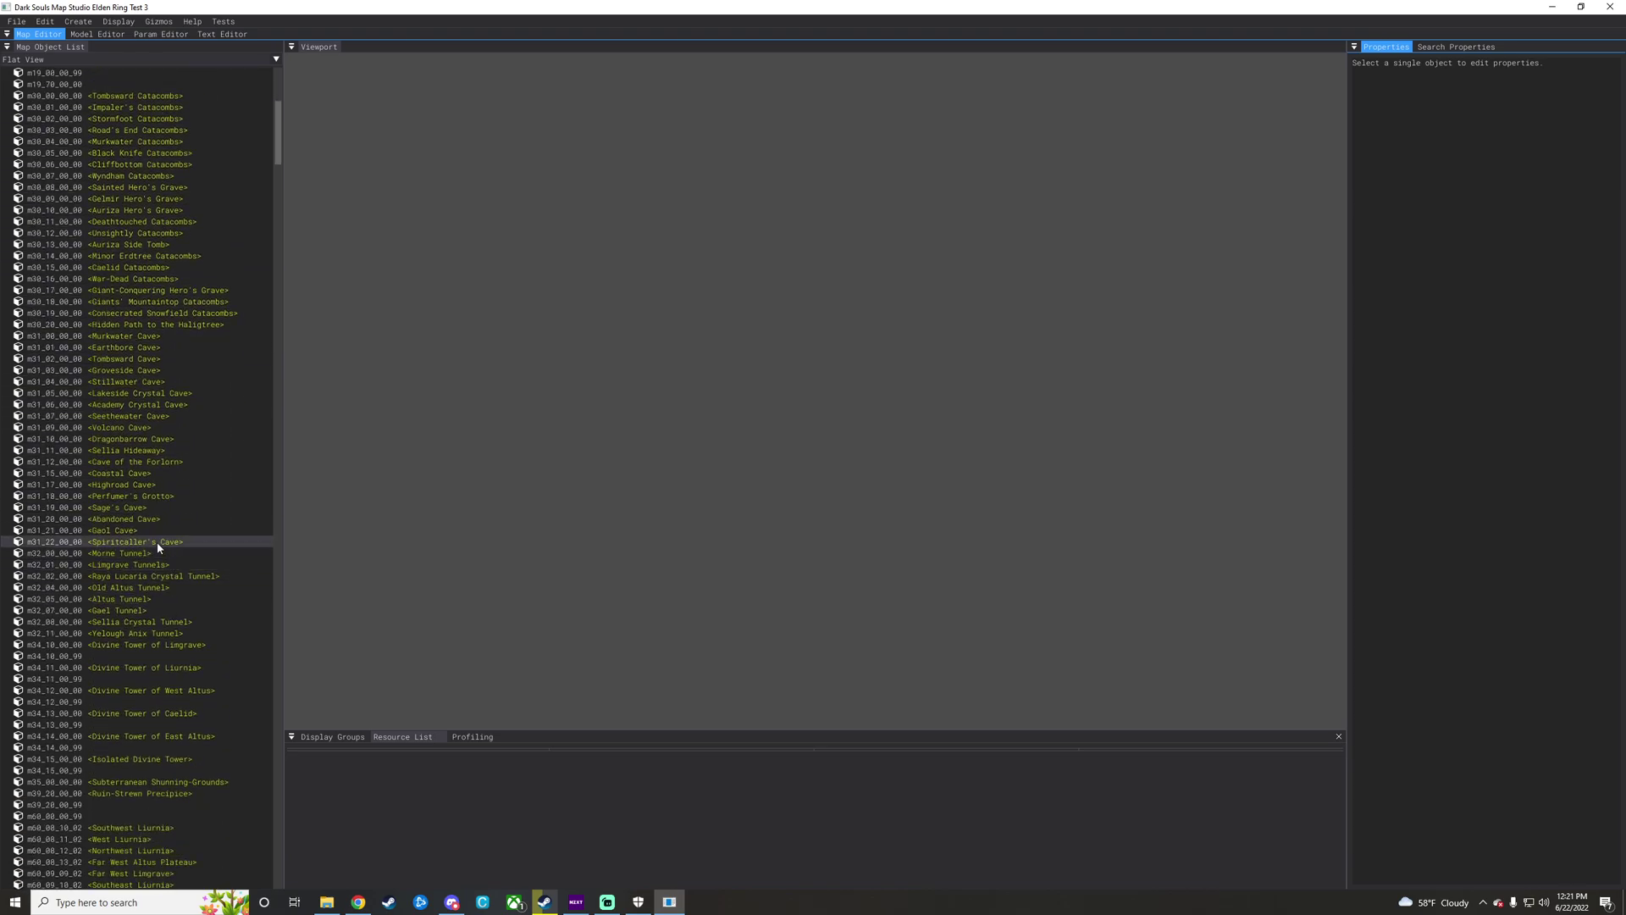
scroll(156, 541, "up", 1)
scroll(152, 619, "up", 8)
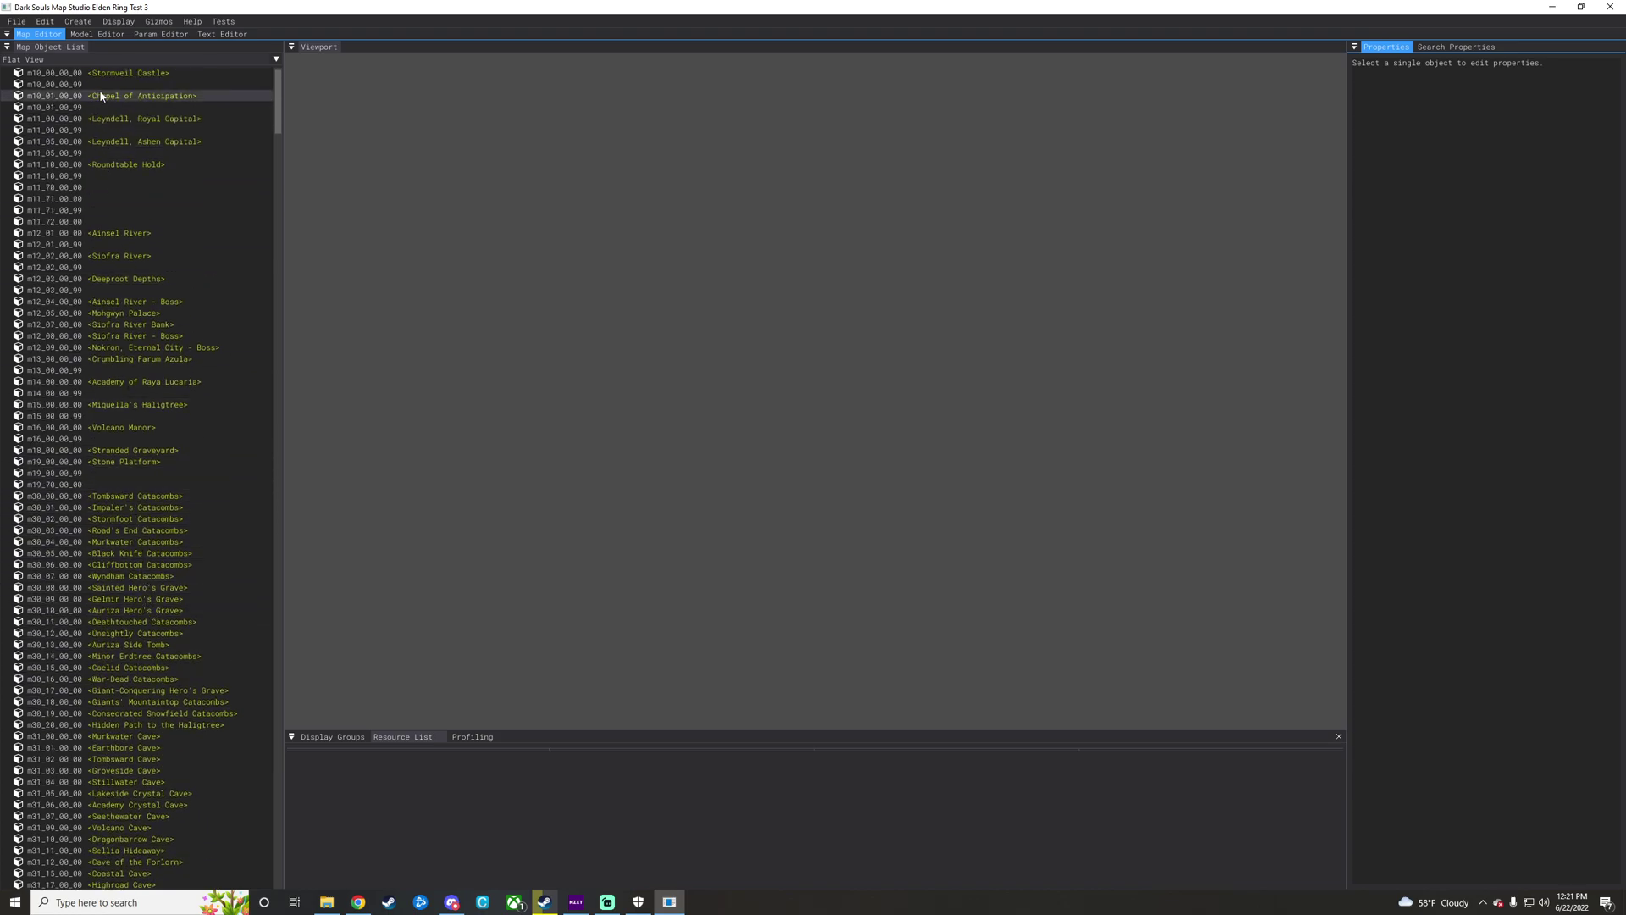
left_click(116, 74)
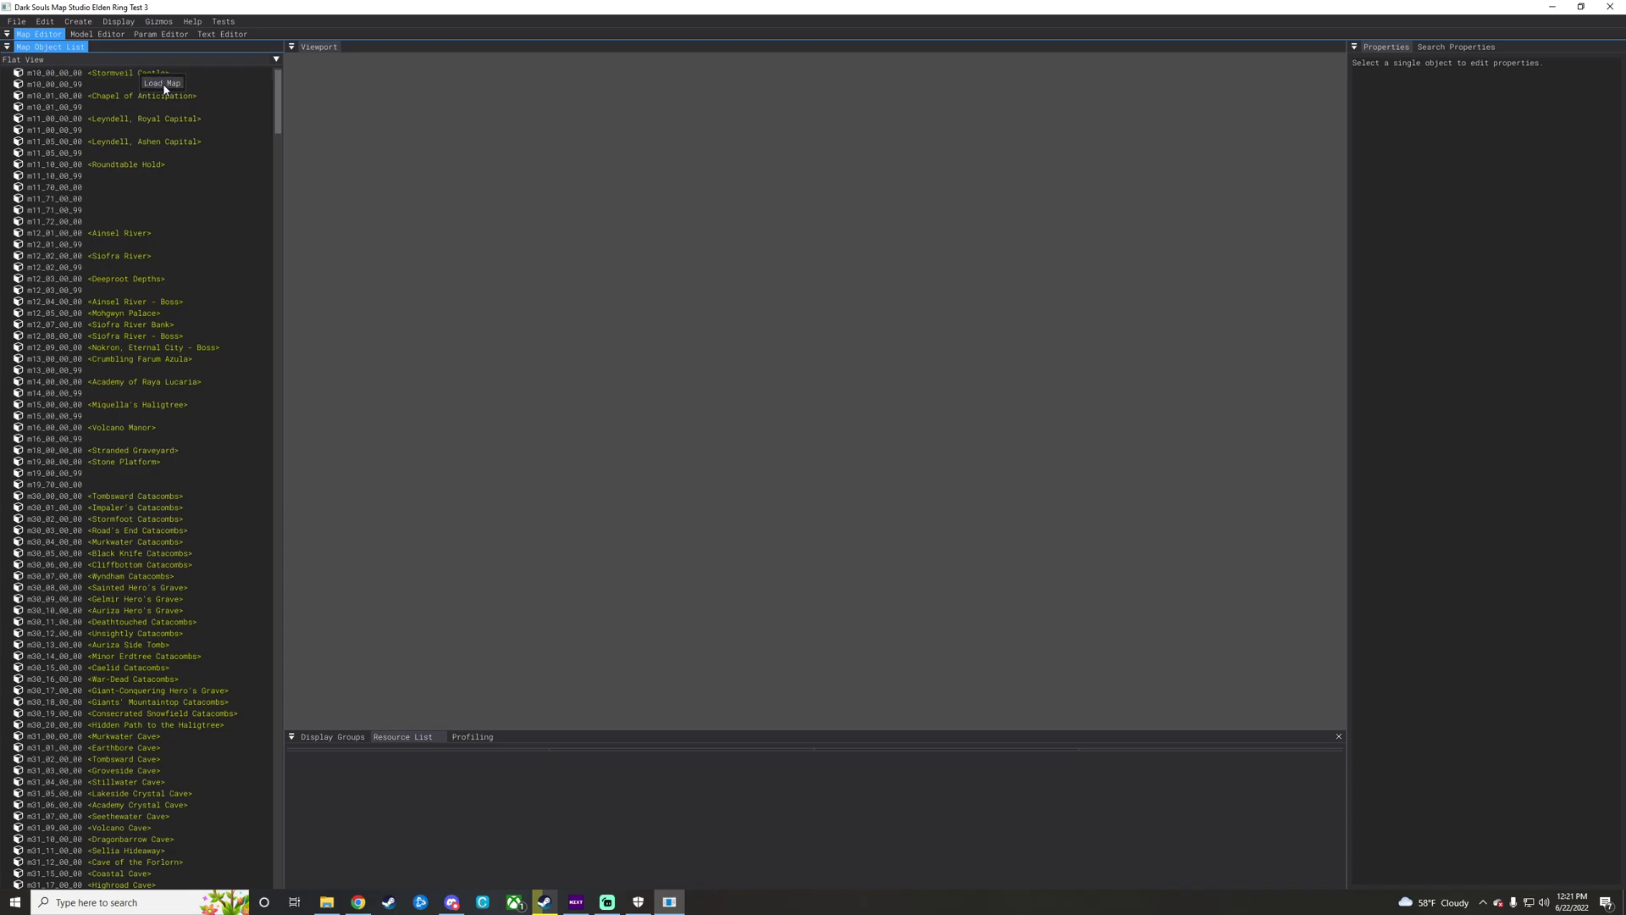
Load the m10_00_00_00 Stormveil Castle map into the viewport
left_click(164, 85)
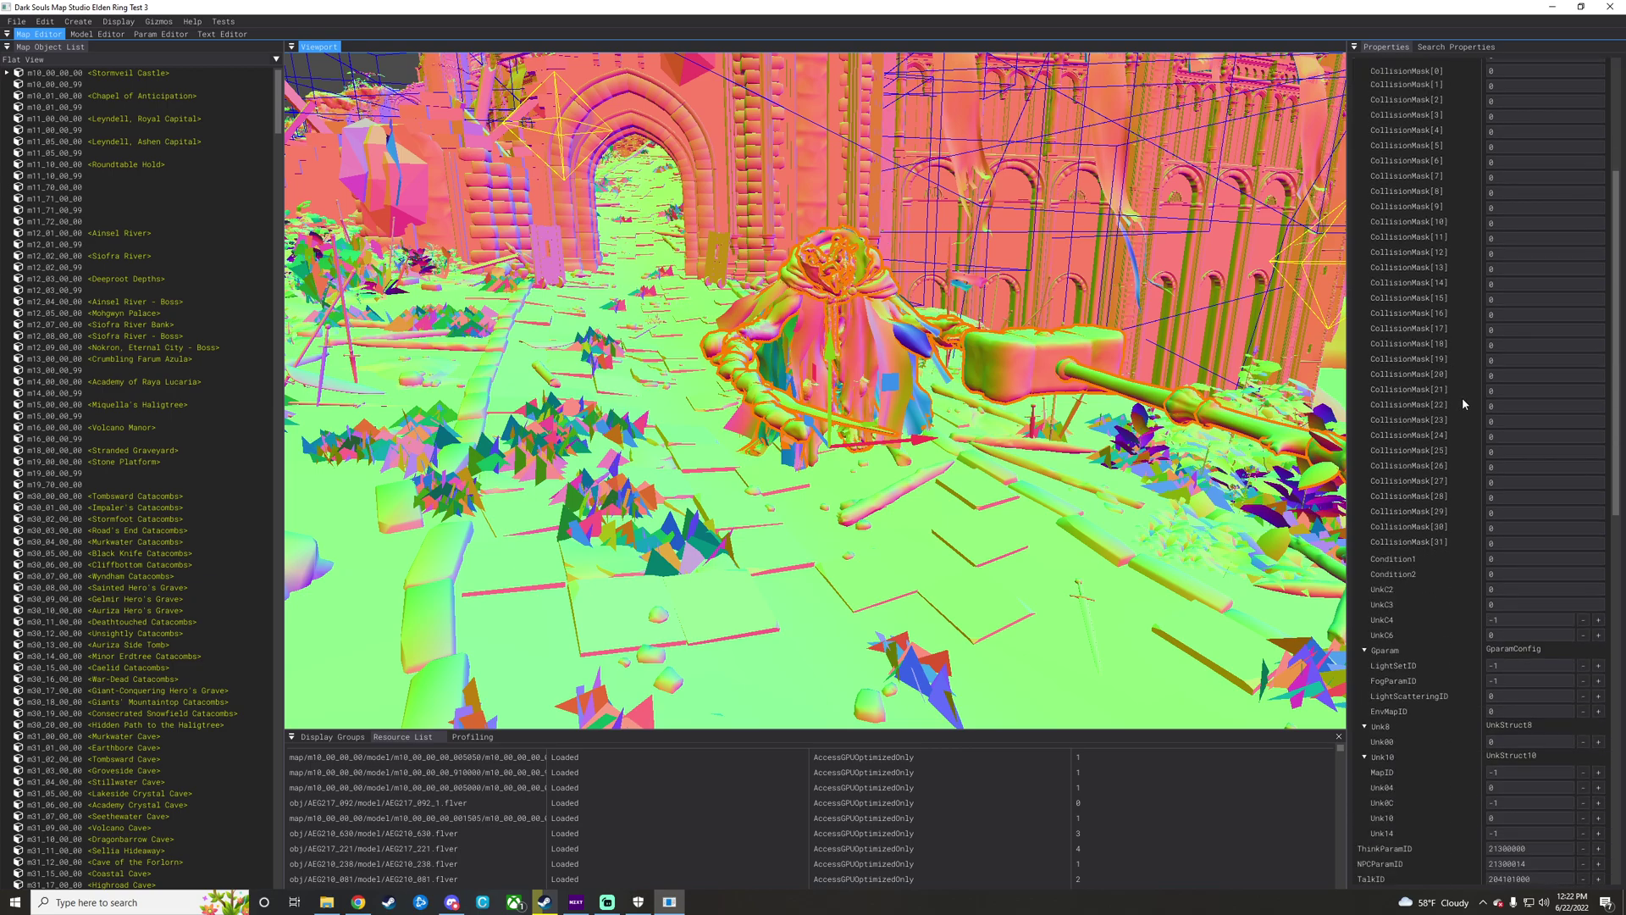
scroll(1466, 406, "down", 1)
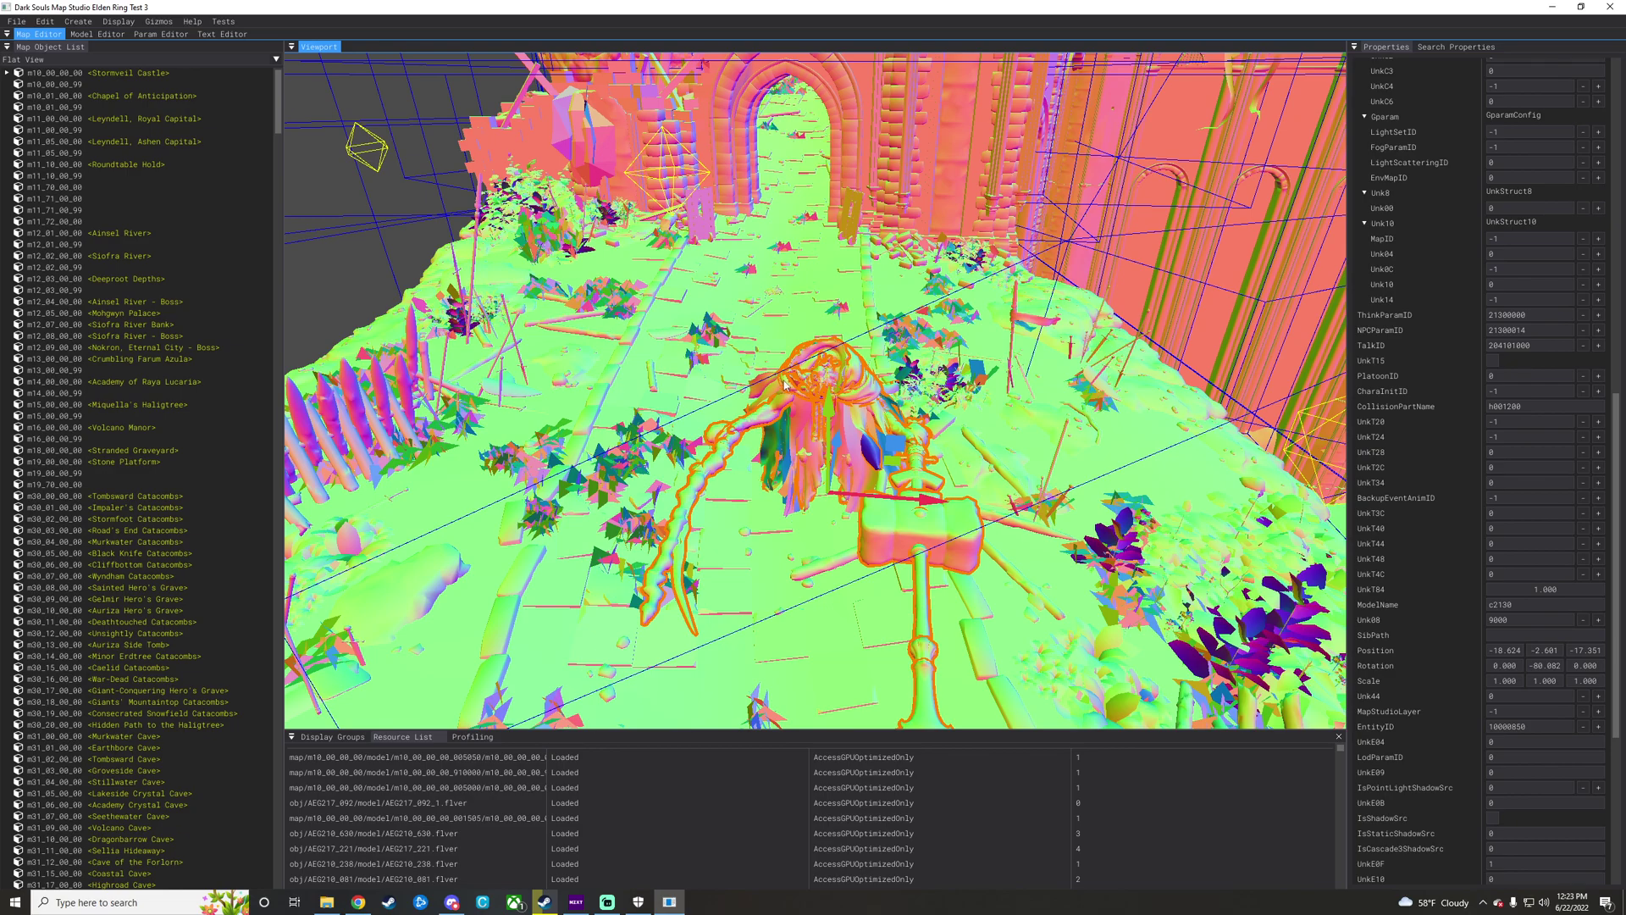
Open the Edit menu to duplicate the selected c2130 Margit
left_click(46, 23)
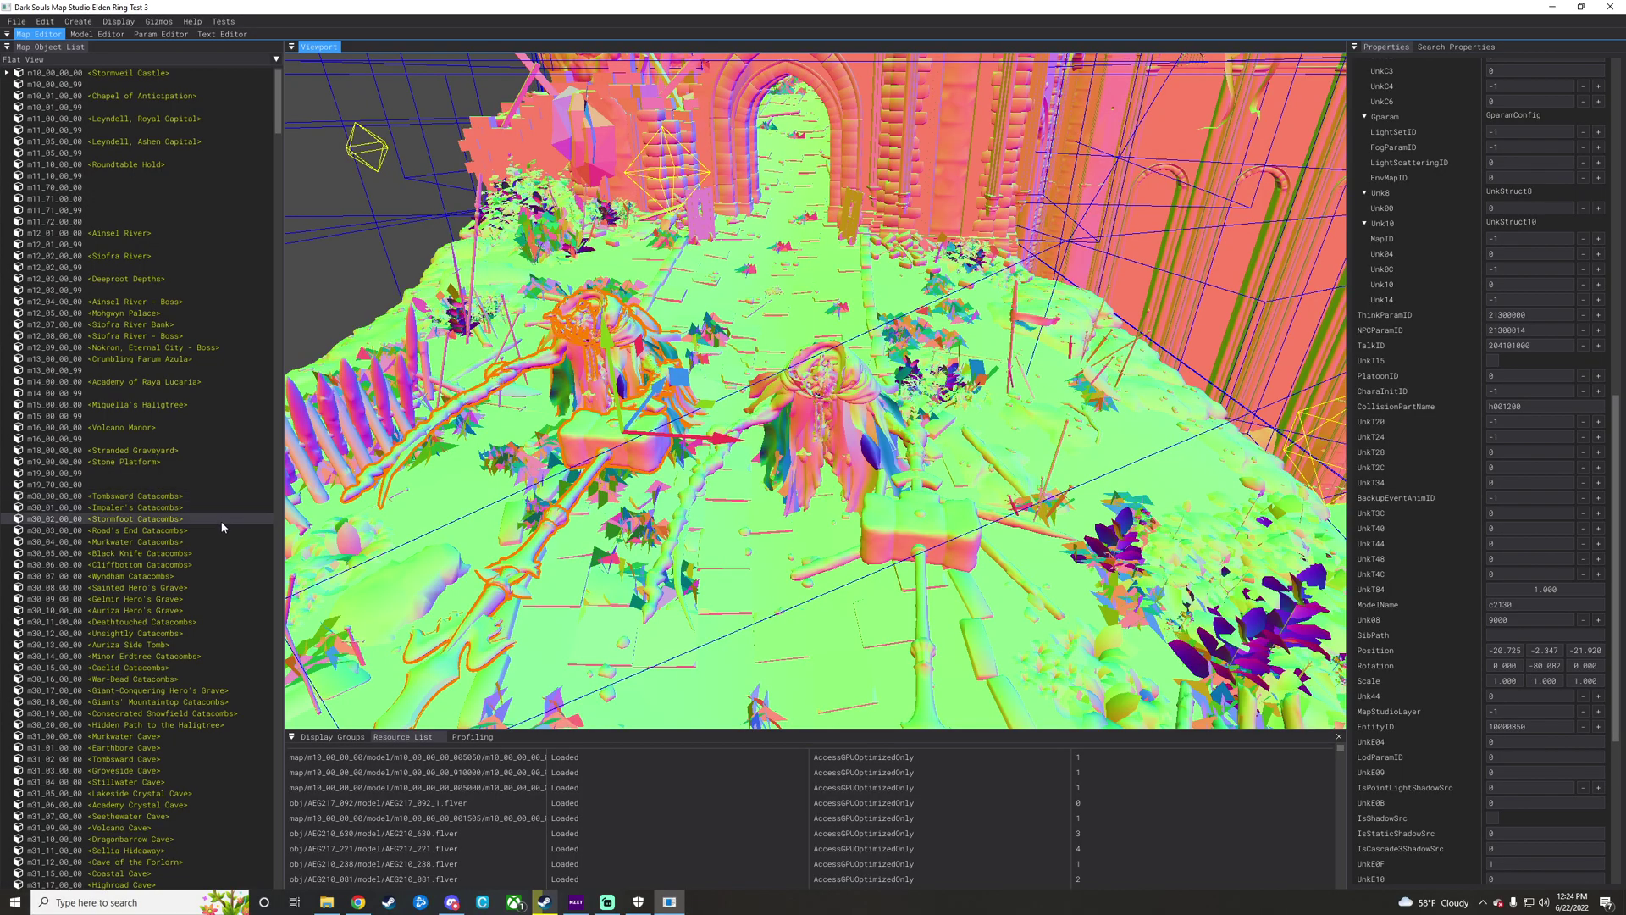
Pull the camera back to the castle gate, inspect the portcullis, and turn toward the stairway
right_click_drag(769, 534, 753, 485)
left_click(830, 417)
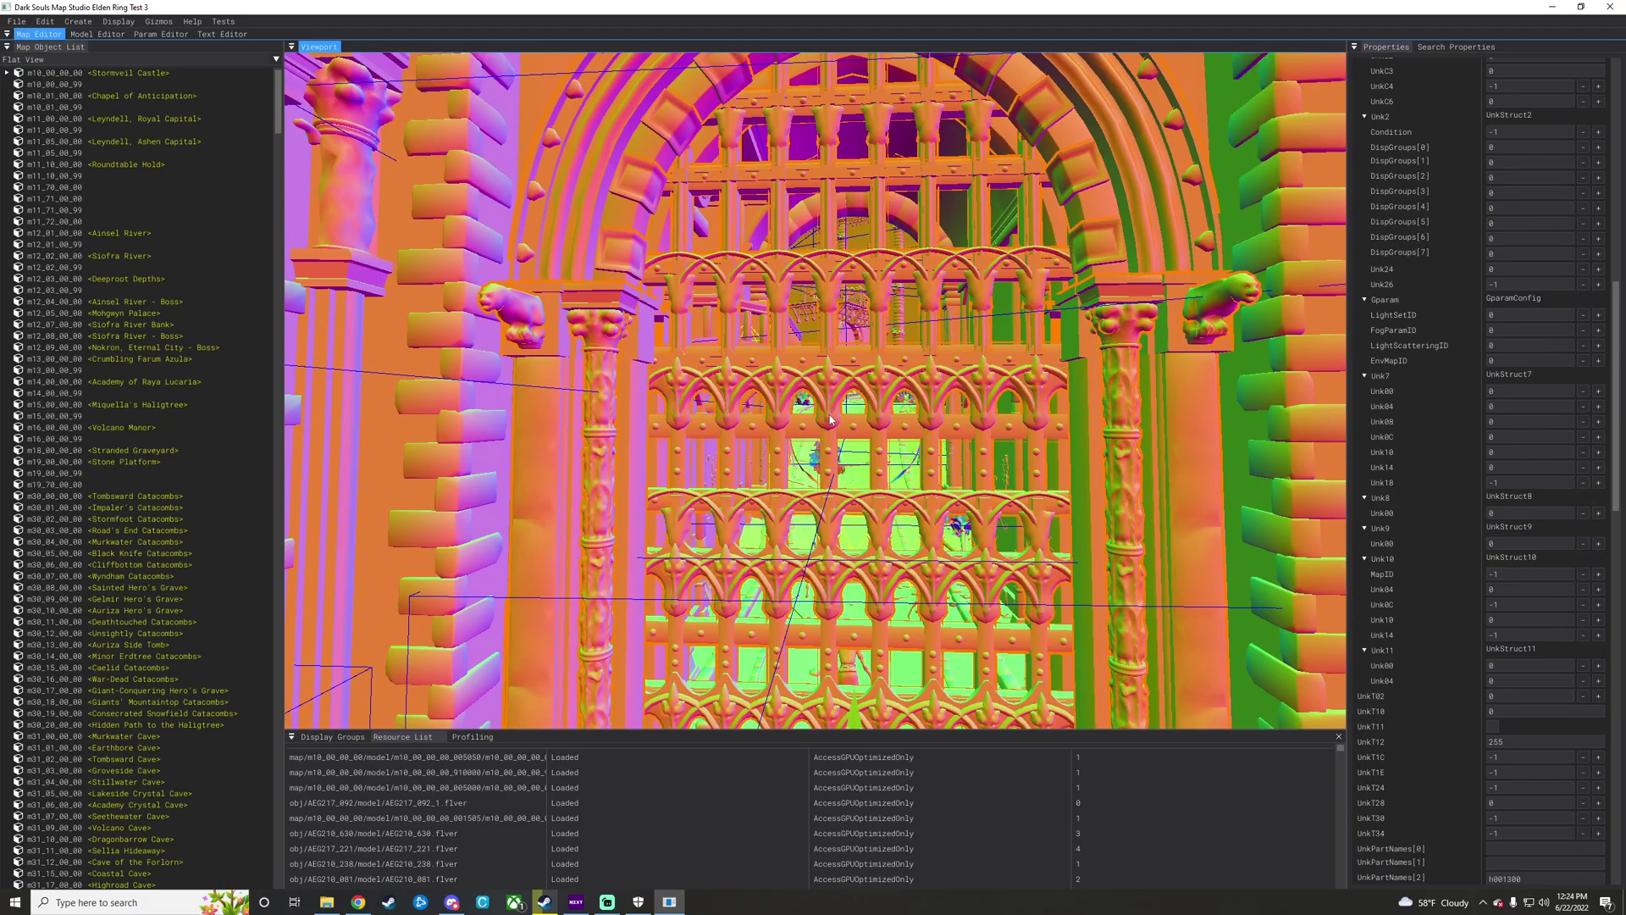
mouse_move(912, 498)
right_mouse_down()
mouse_move(846, 483)
mouse_move(911, 498)
right_mouse_up()
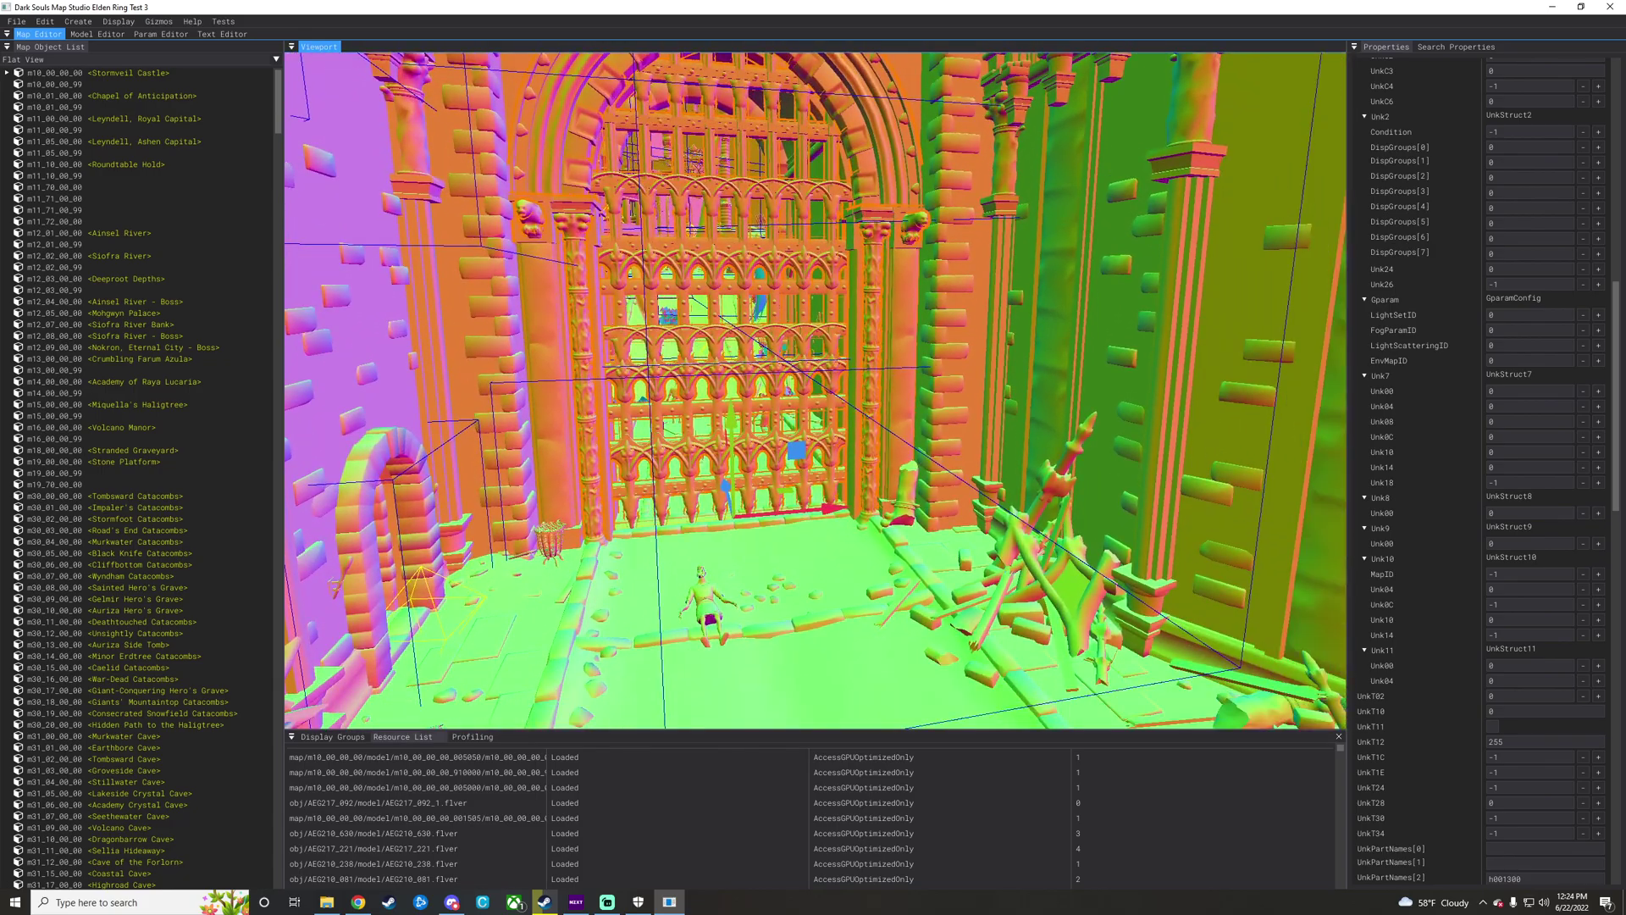